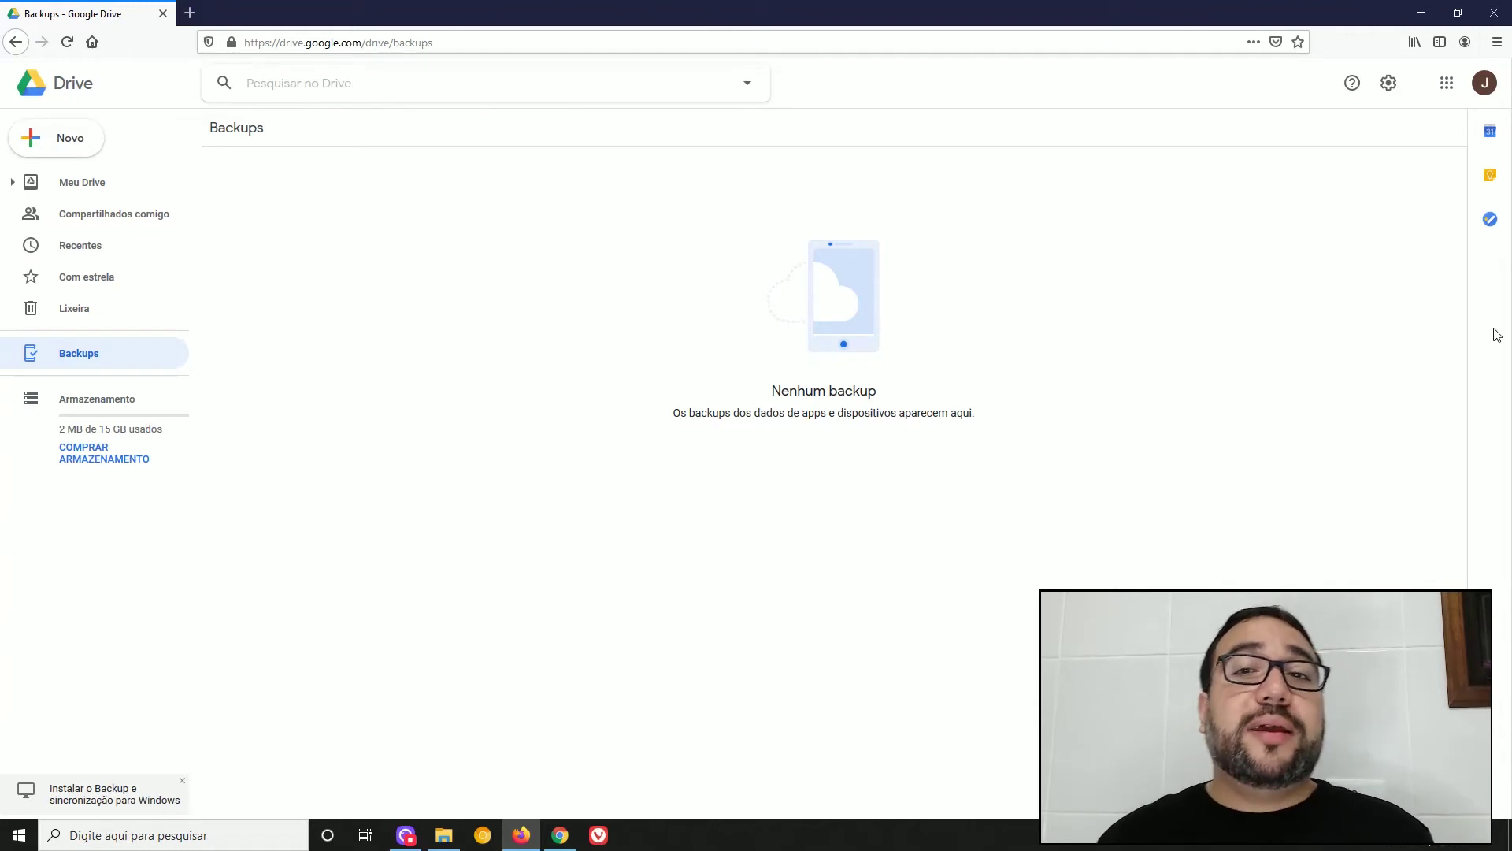
Open the Google Drive training page from the help options, look through its guides and close the page.
left_click(1354, 83)
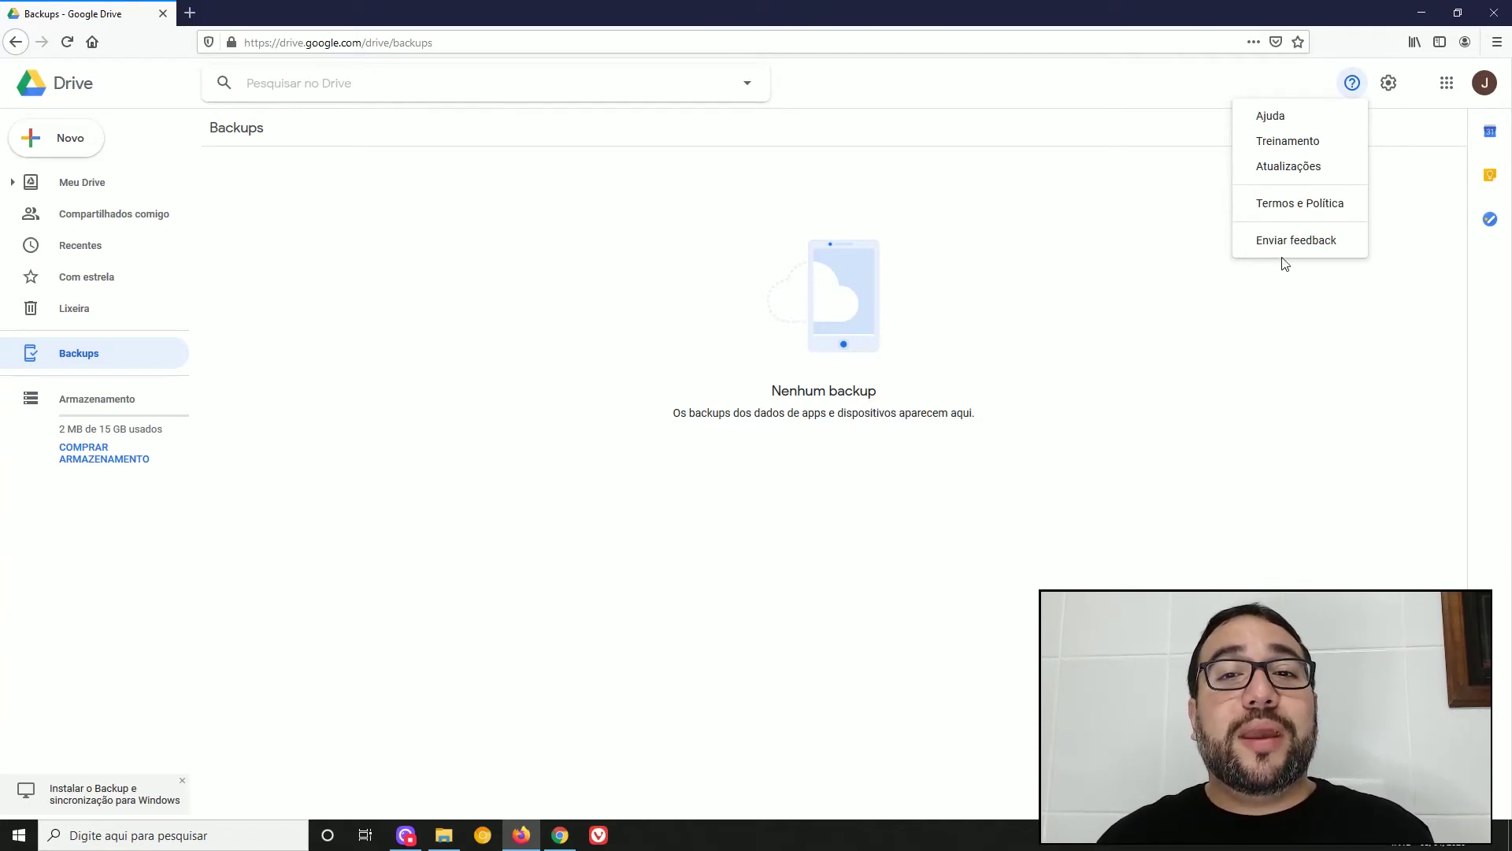
left_click(1318, 144)
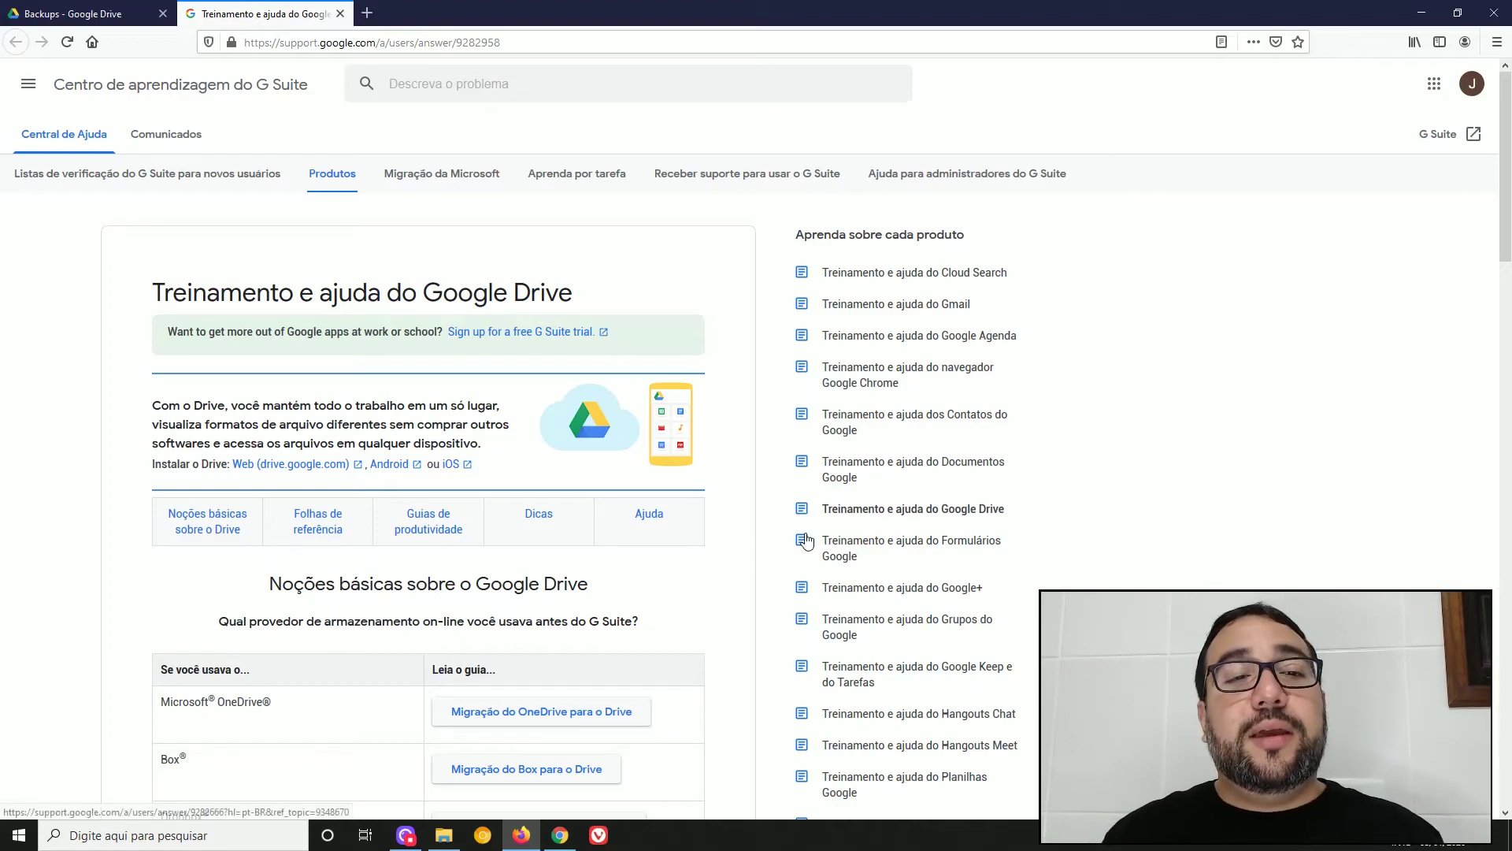
scroll(451, 593, "down", 4)
scroll(452, 593, "down", 5)
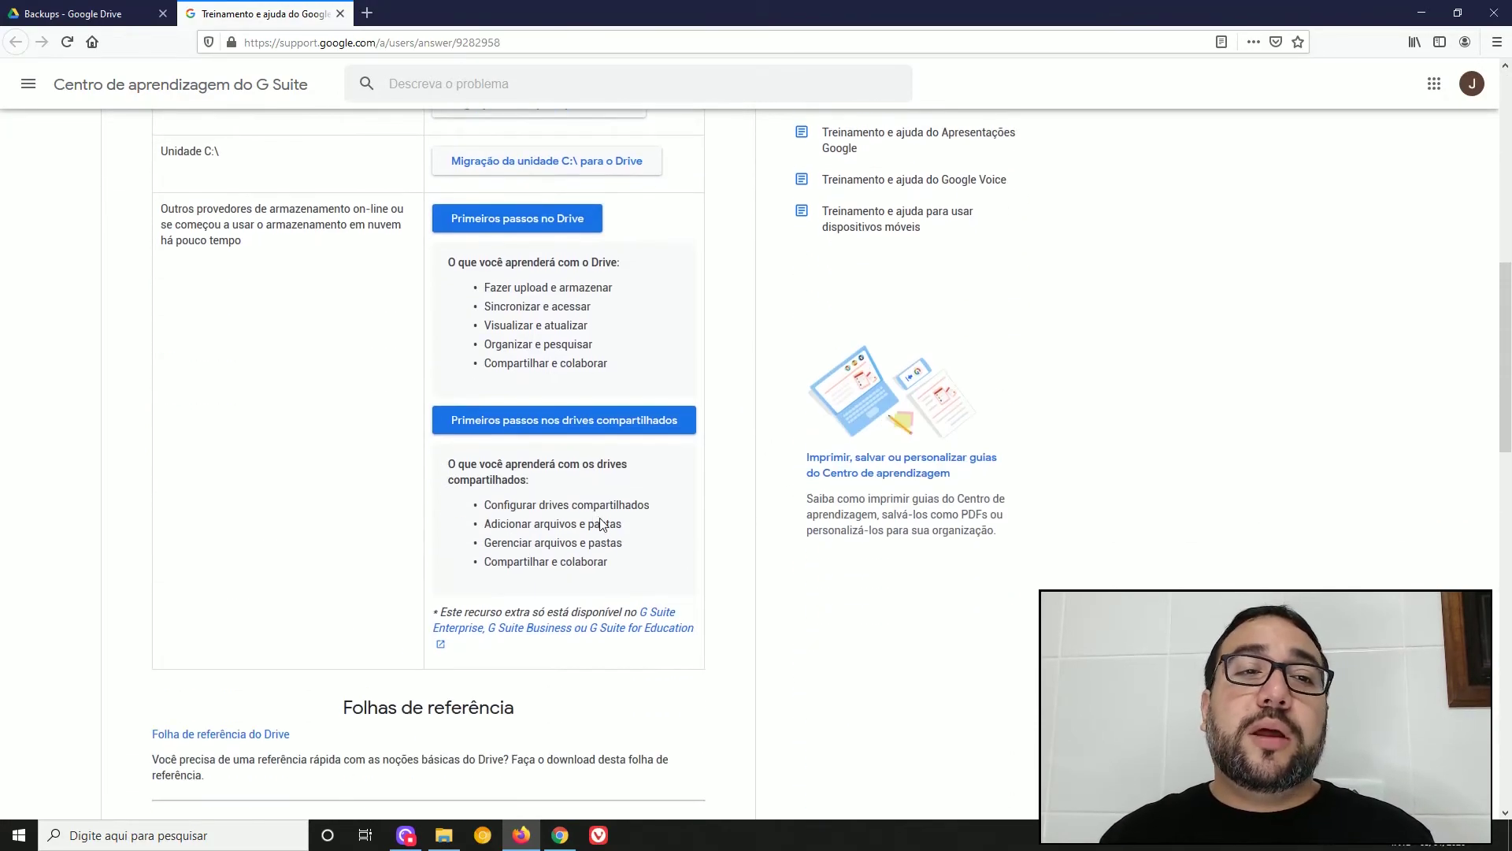
scroll(601, 523, "down", 6)
scroll(613, 544, "up", 2)
scroll(613, 543, "up", 13)
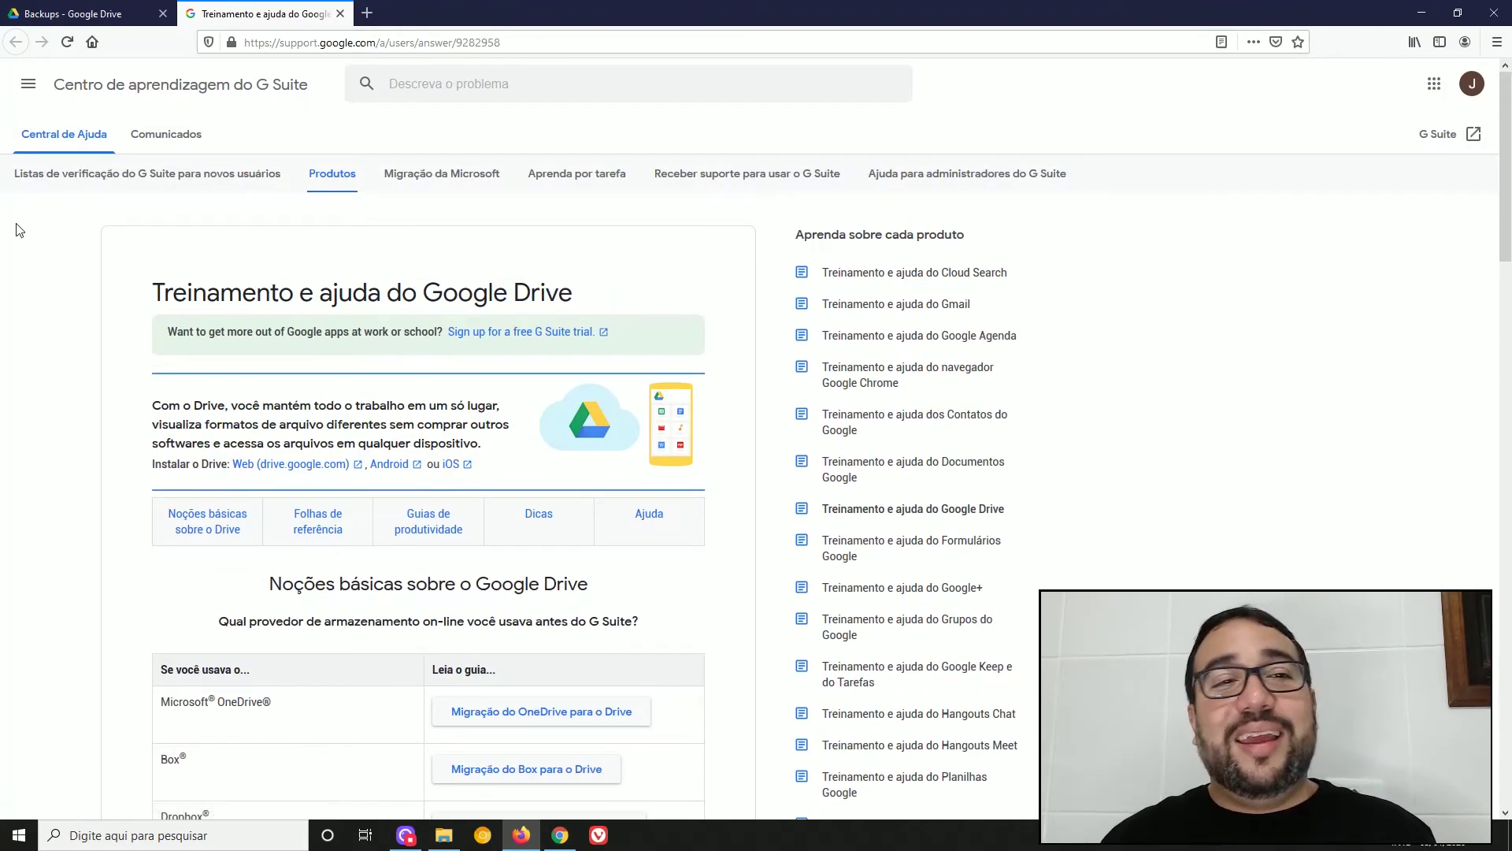
left_click(342, 15)
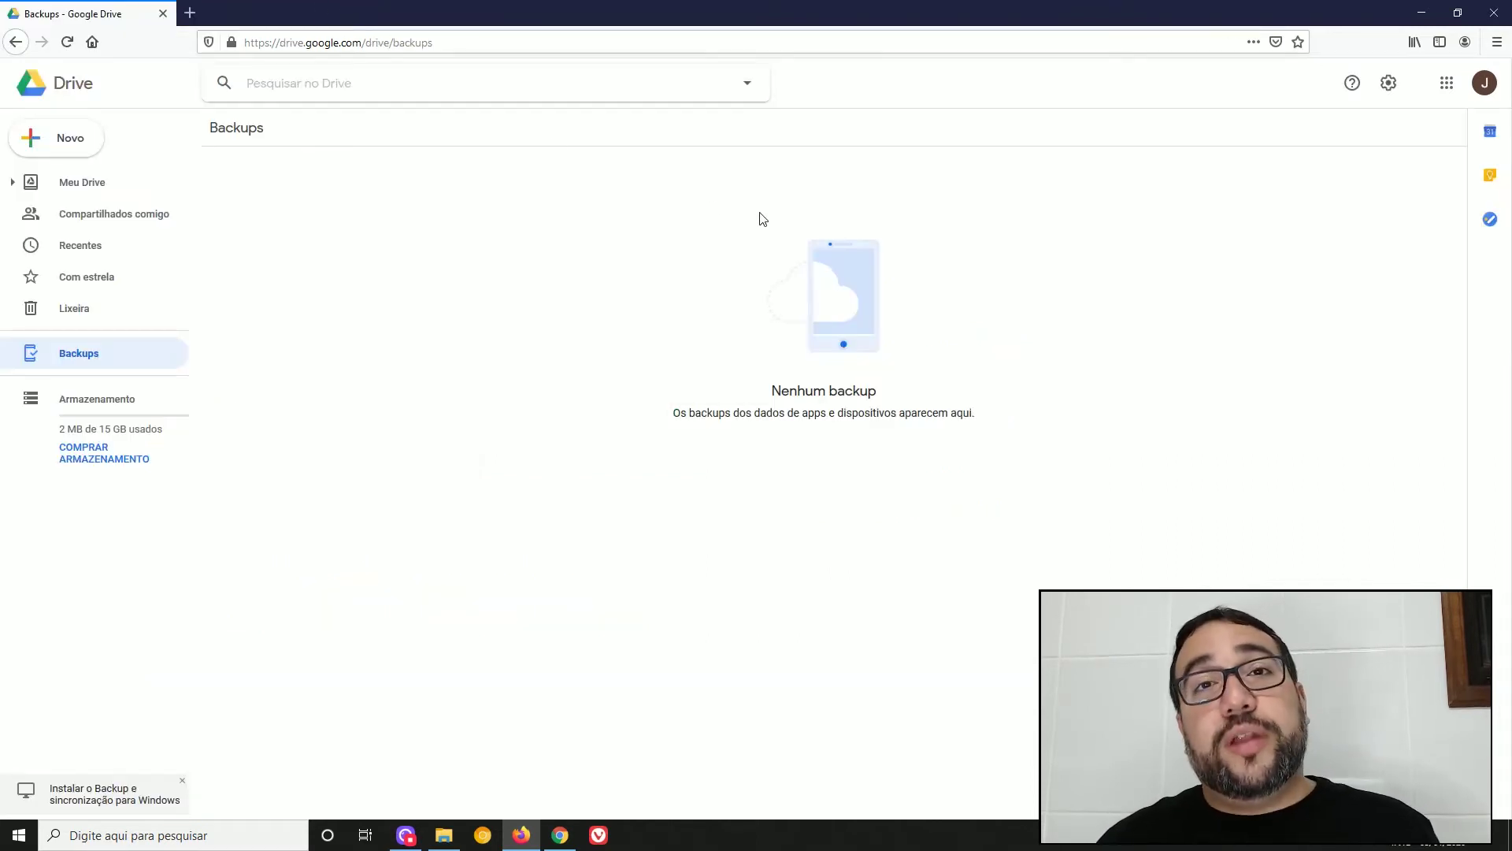
Review the general Drive settings, including storage, upload conversion, language and density, and close them without changes.
left_click(1390, 84)
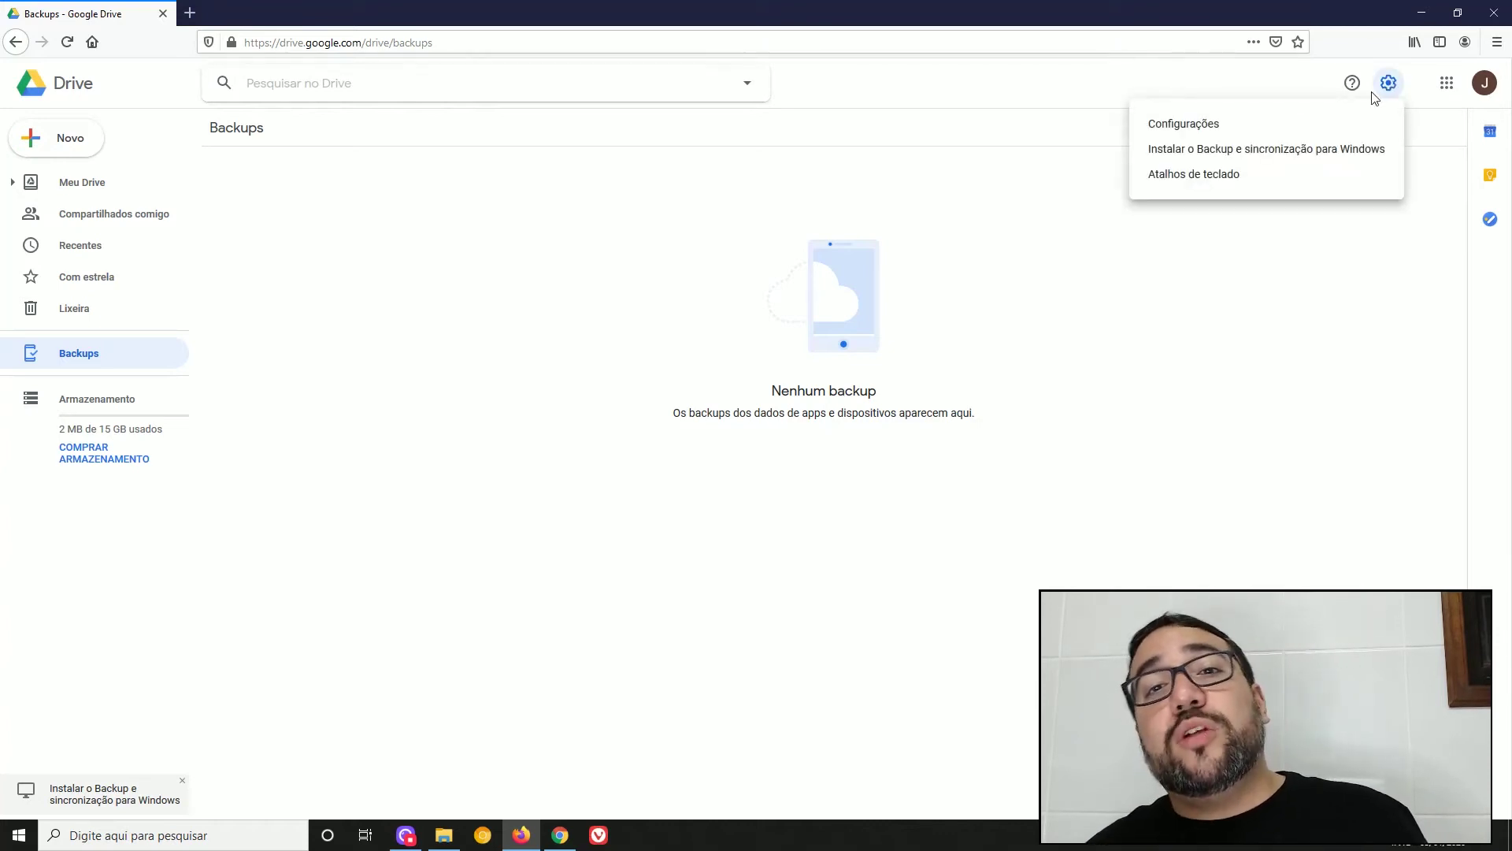
left_click(1335, 124)
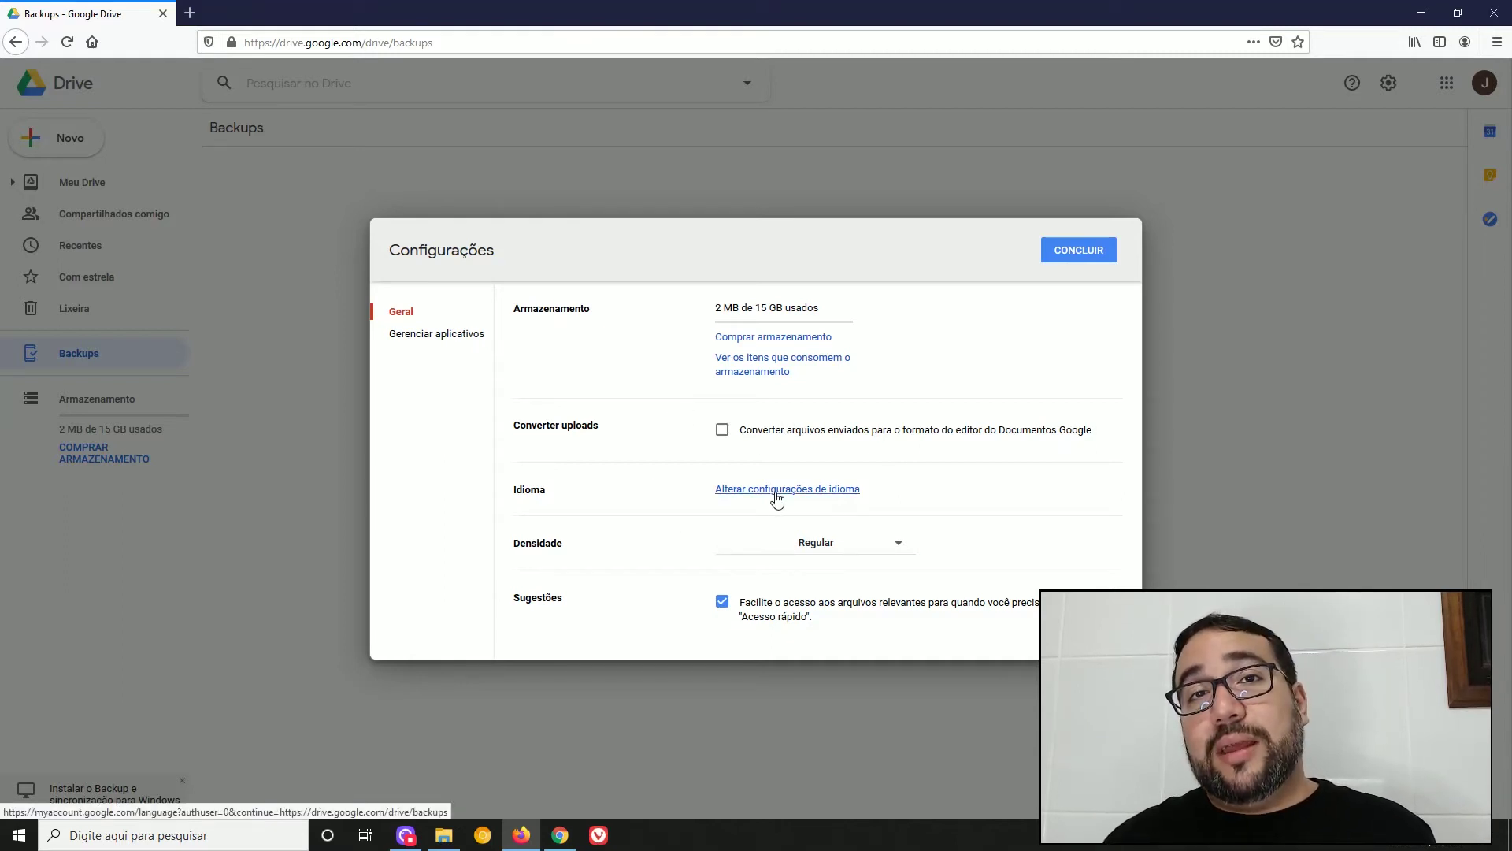
left_click(1077, 252)
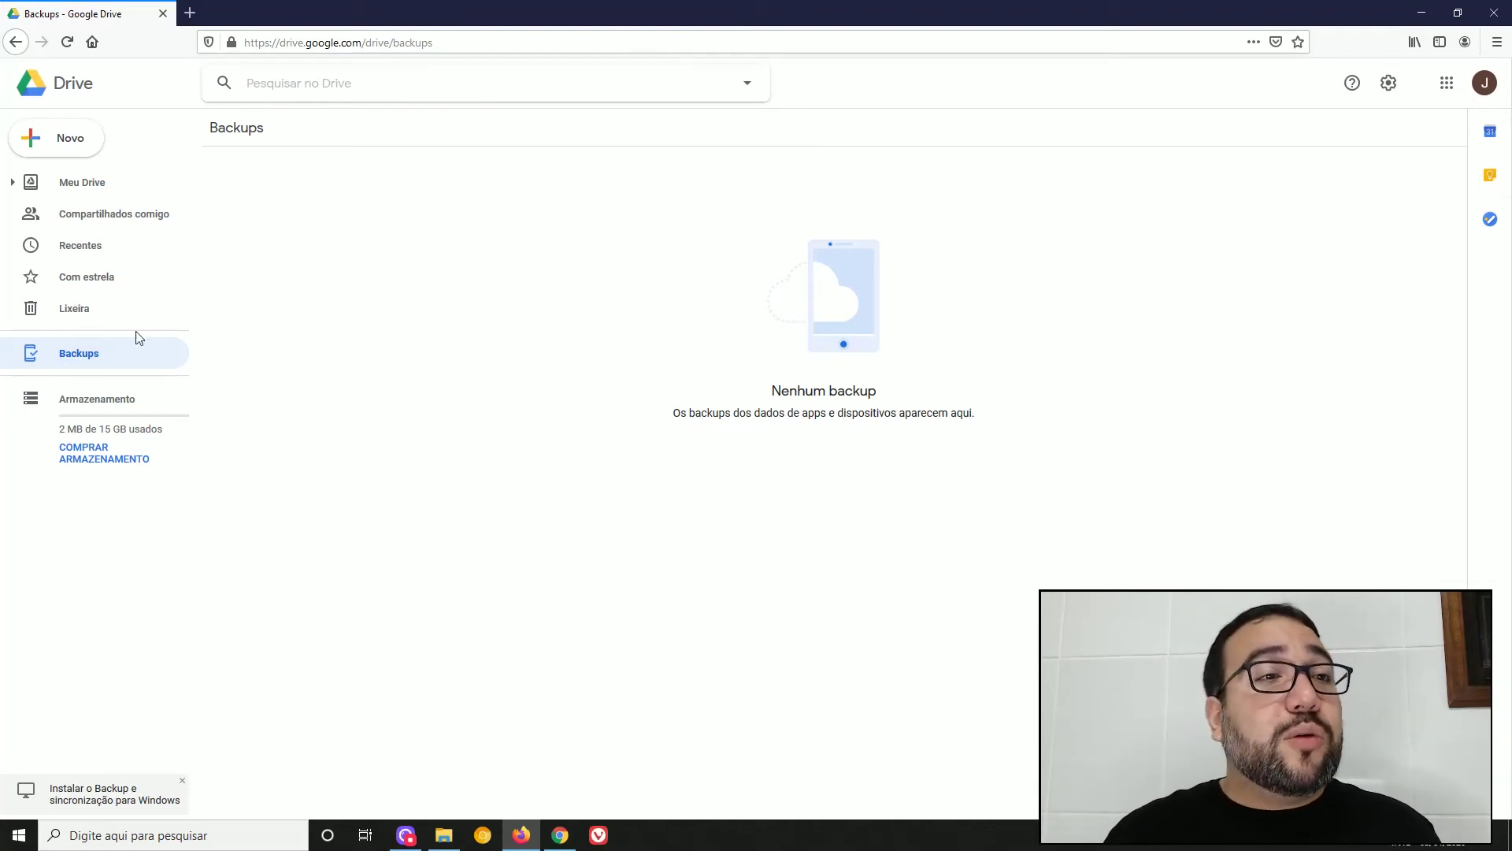
Move all four files in Meu Drive to the trash and check the contents of Lixeira before returning to Meu Drive.
left_click(56, 193)
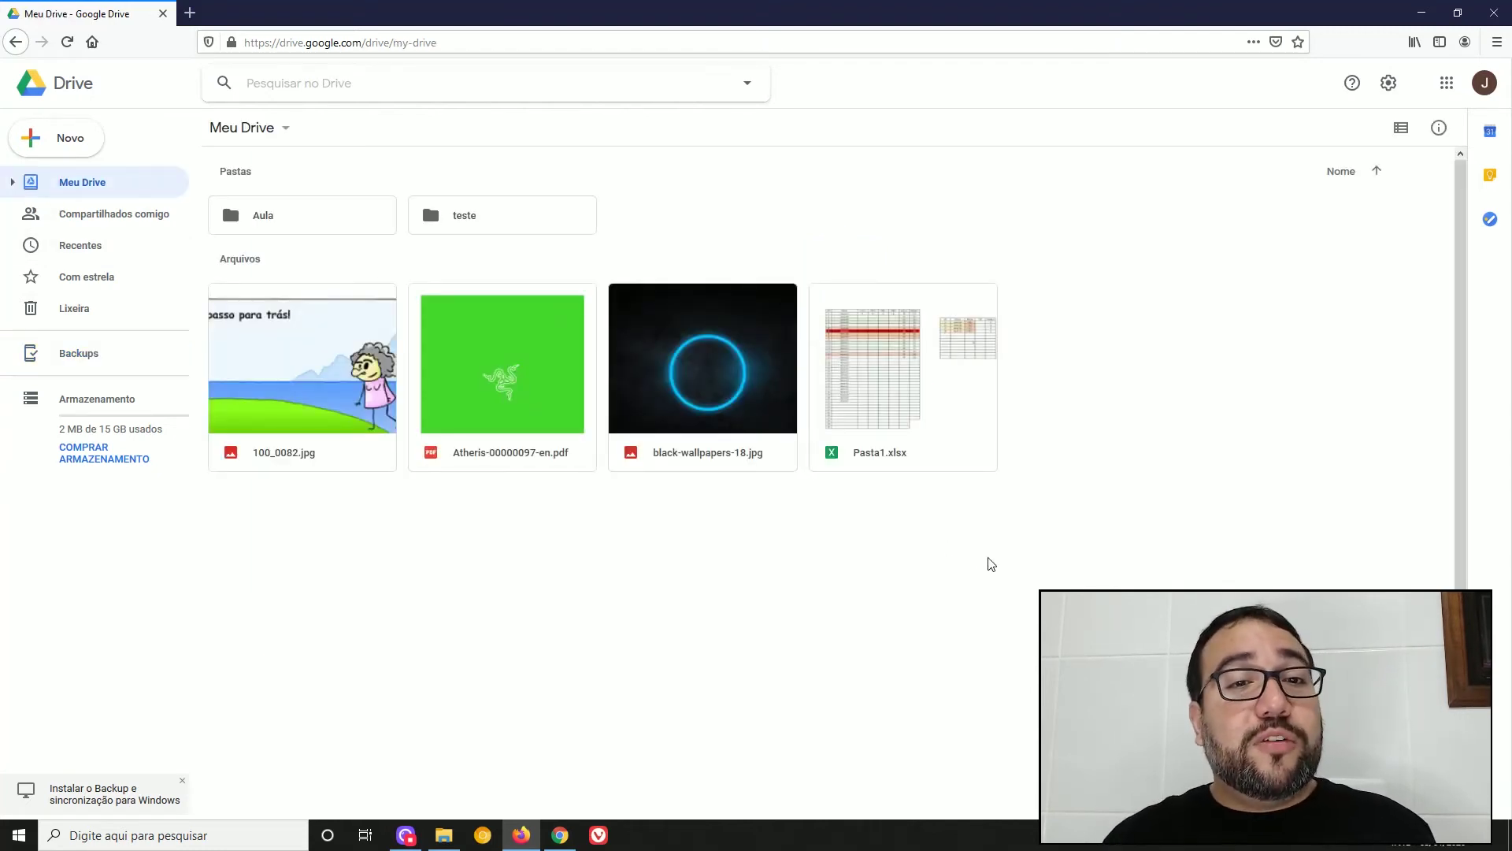
left_click_drag(1073, 579, 483, 473)
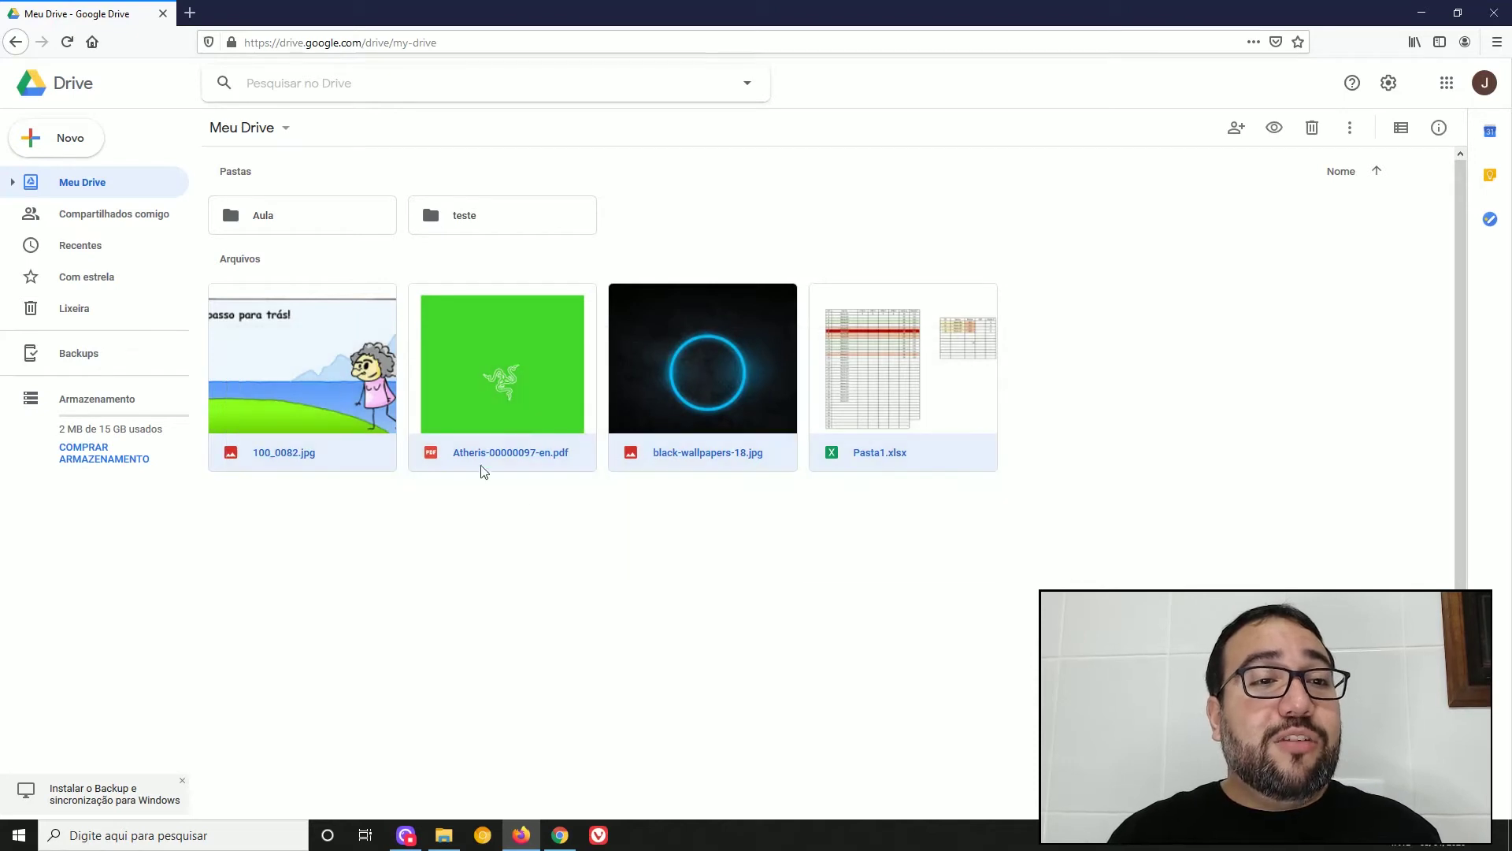
left_click(768, 606)
left_click_drag(1012, 618, 302, 326)
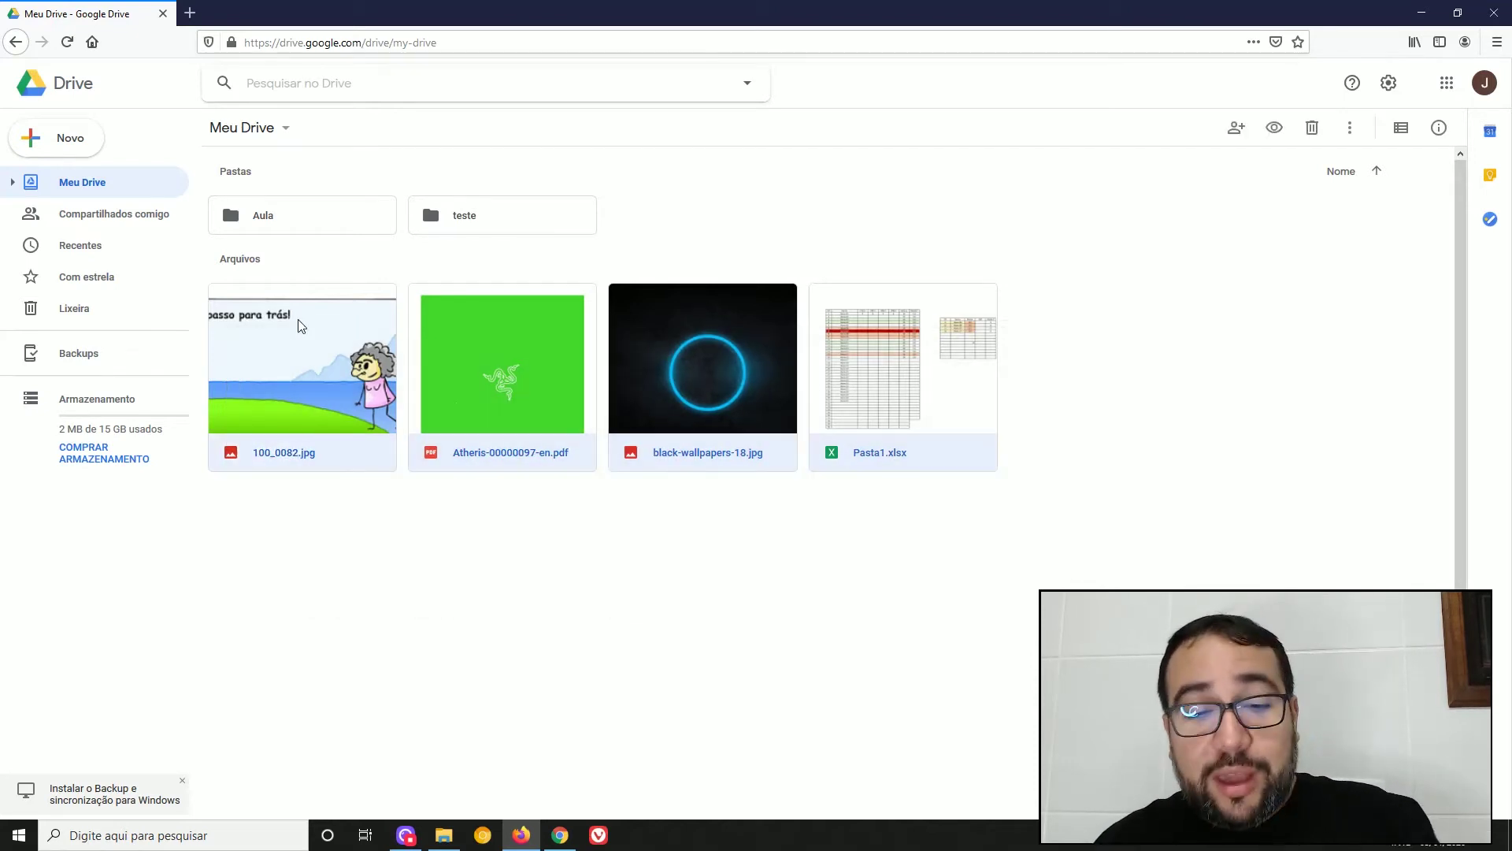
key("Delete")
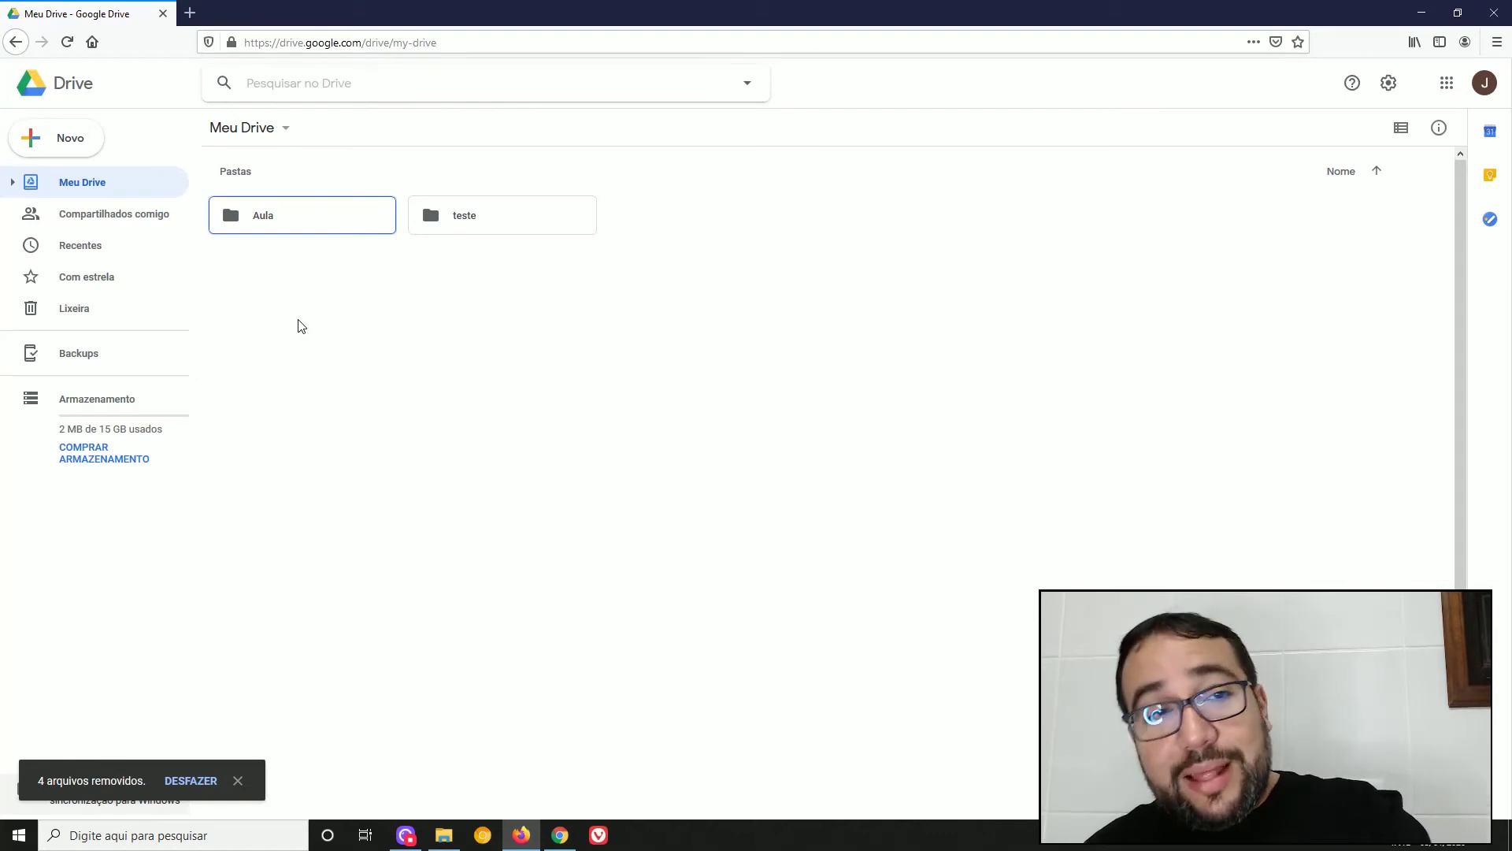
left_click(780, 539)
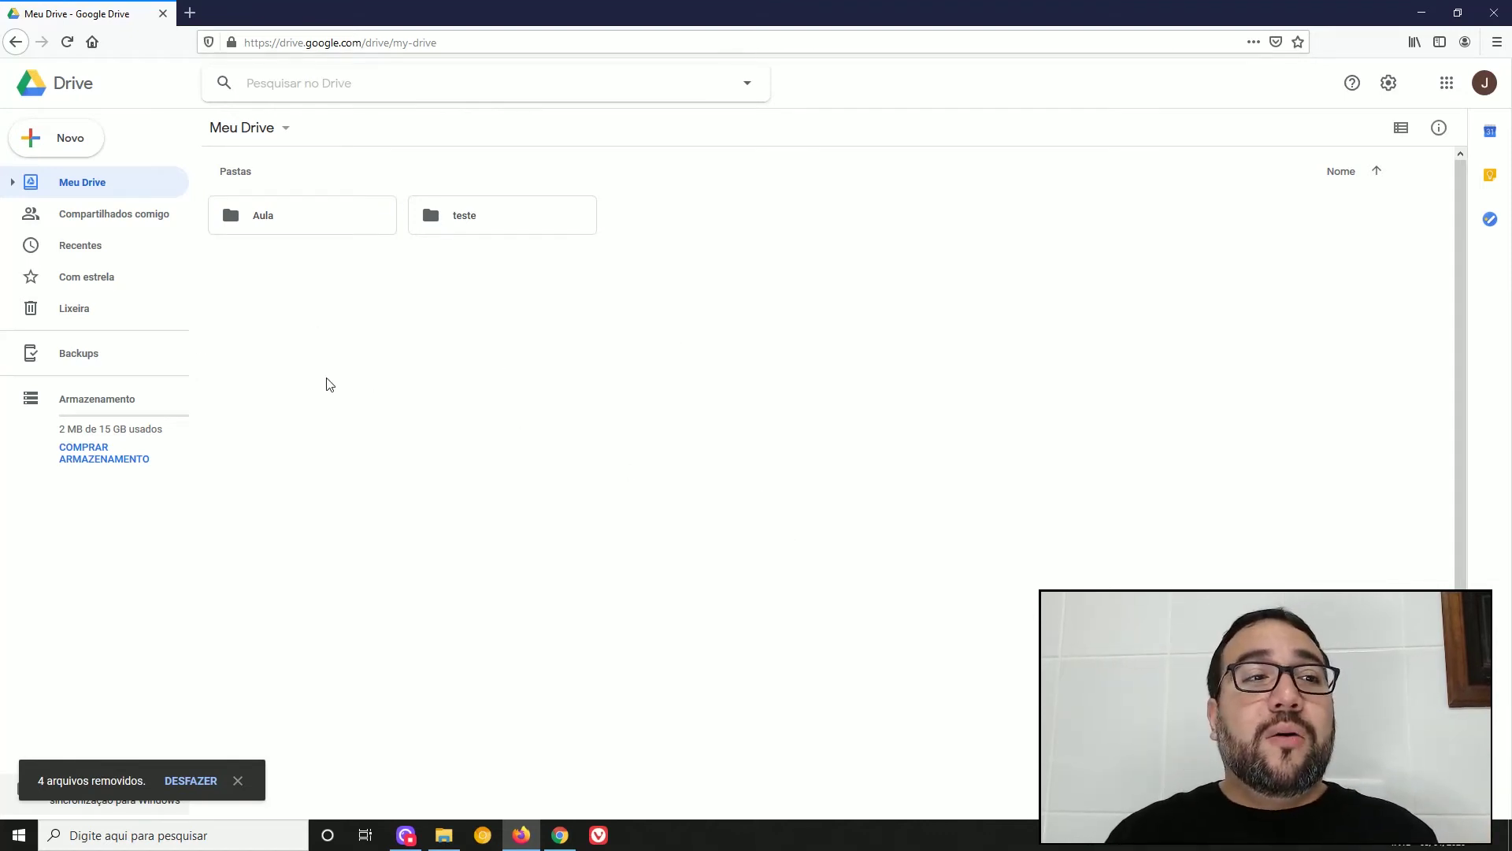
left_click(93, 324)
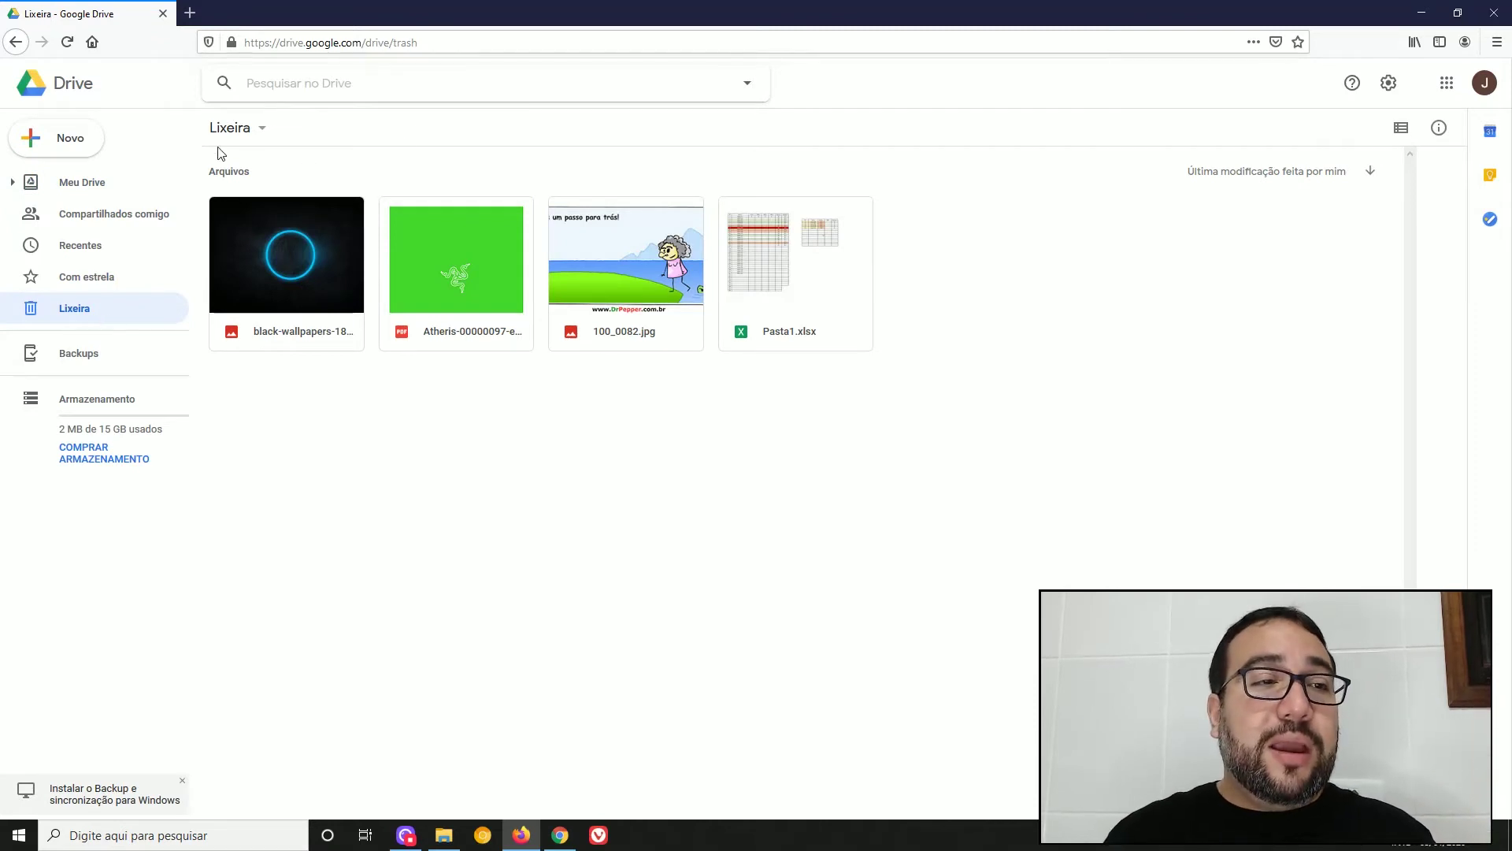
left_click(118, 182)
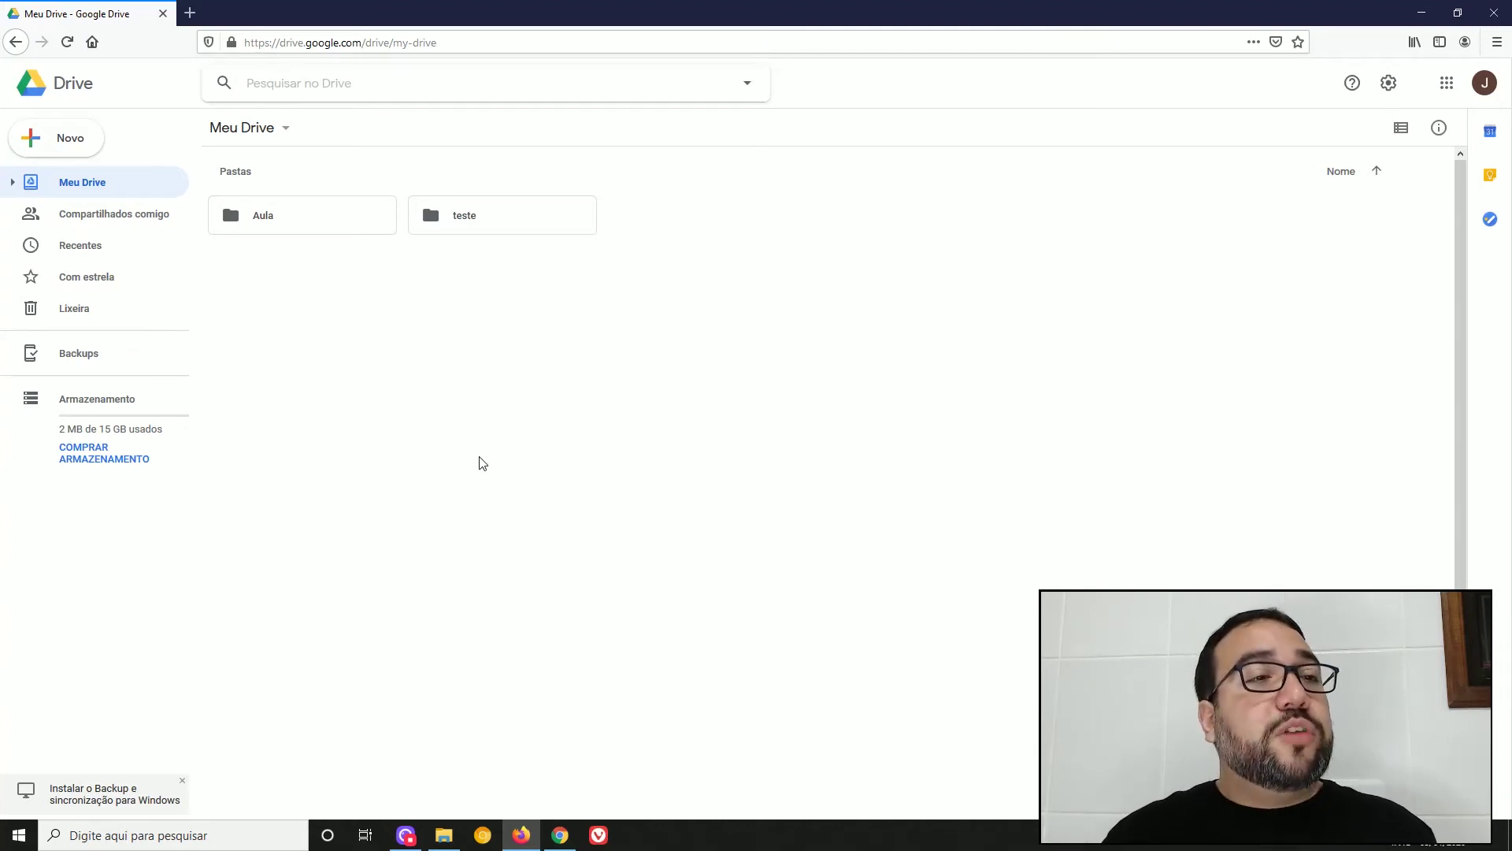
Create a blank Google Docs document in Meu Drive, leaving the Aula and teste folders in place.
left_click(47, 151)
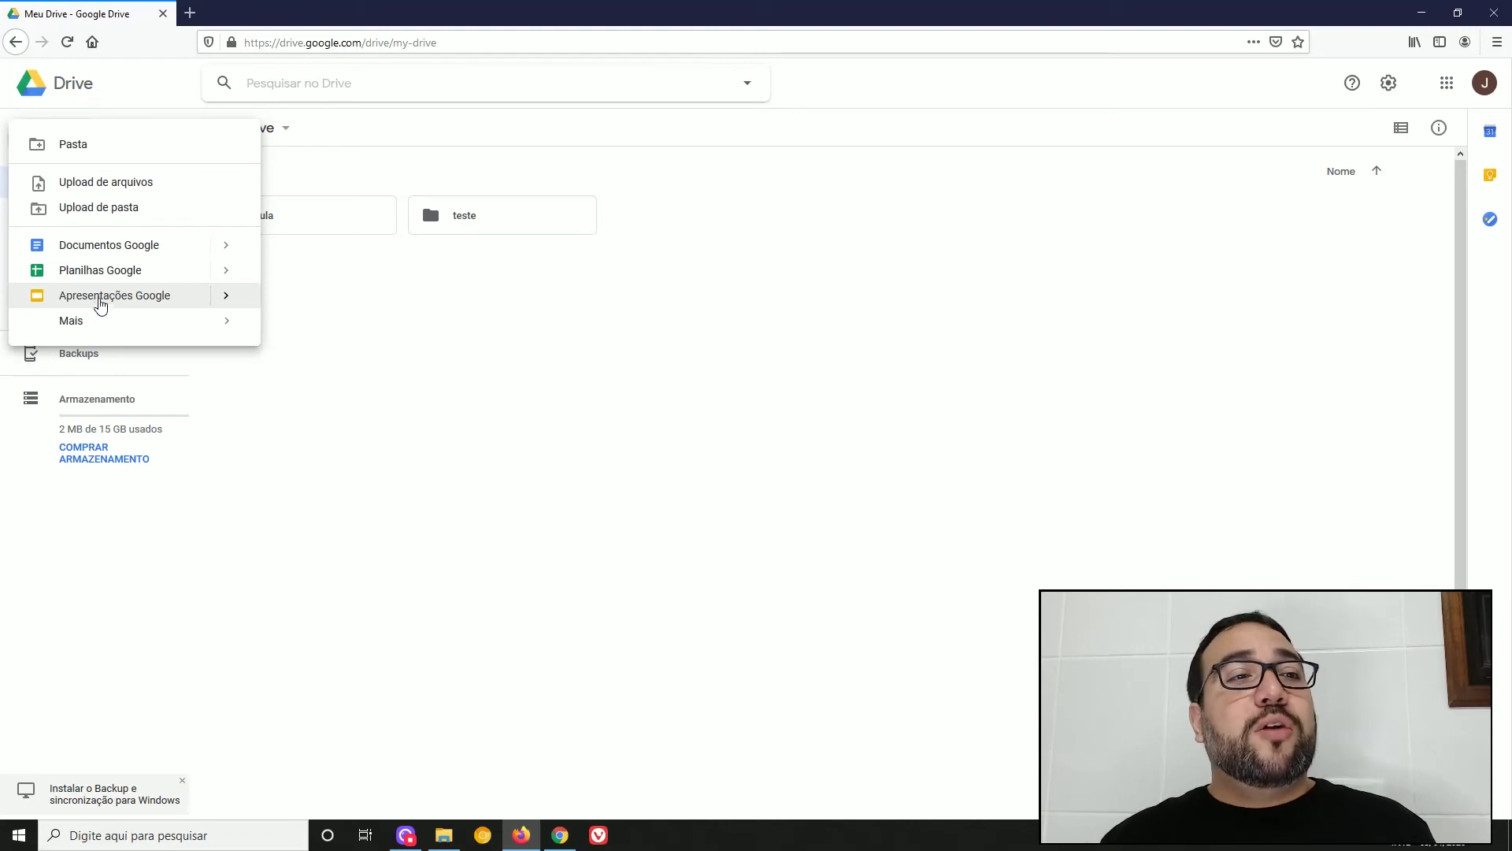
left_click(133, 251)
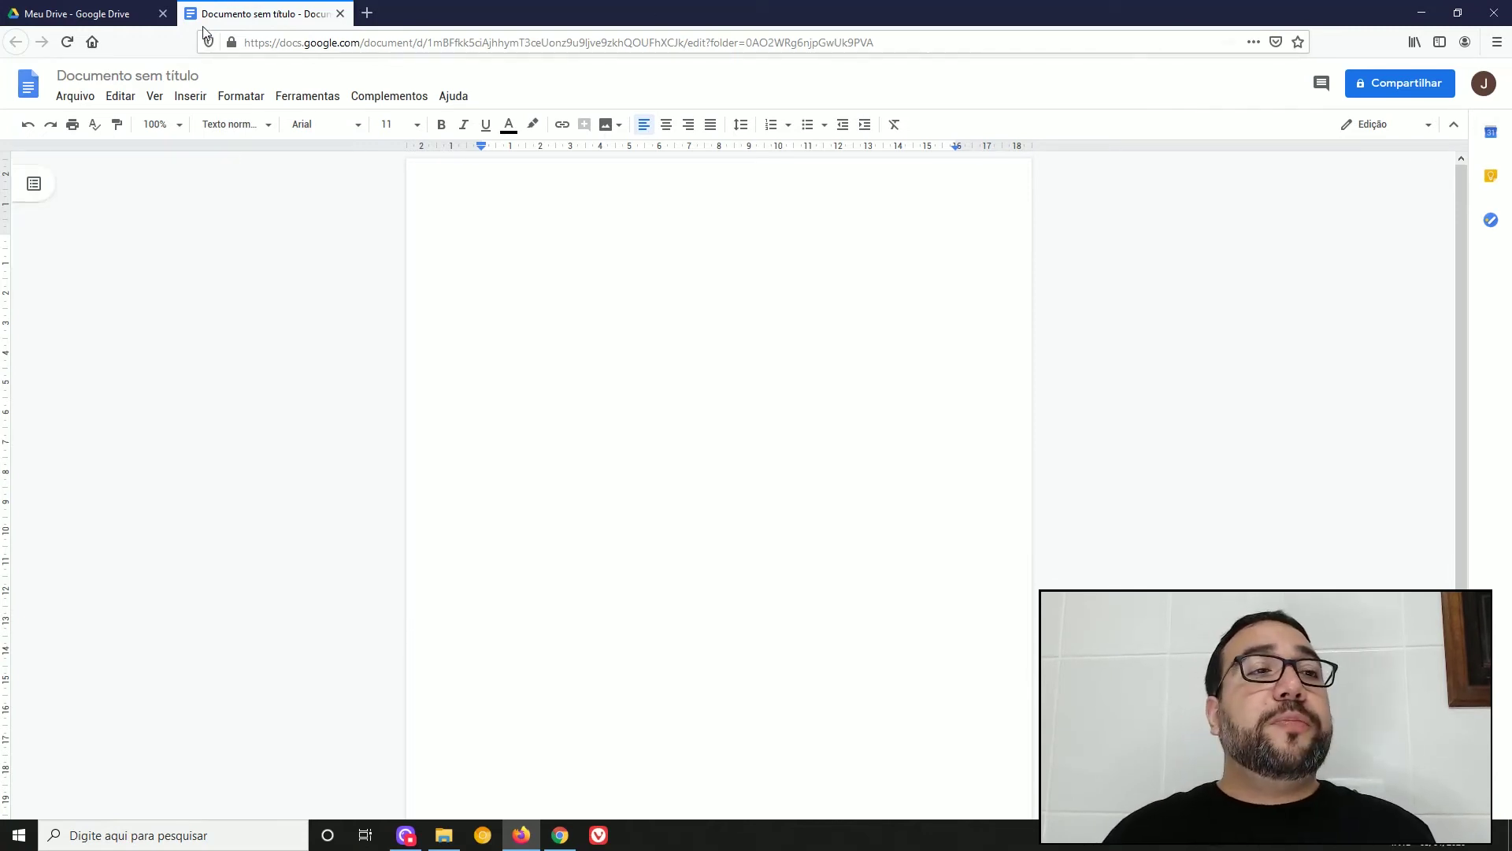
left_click(118, 14)
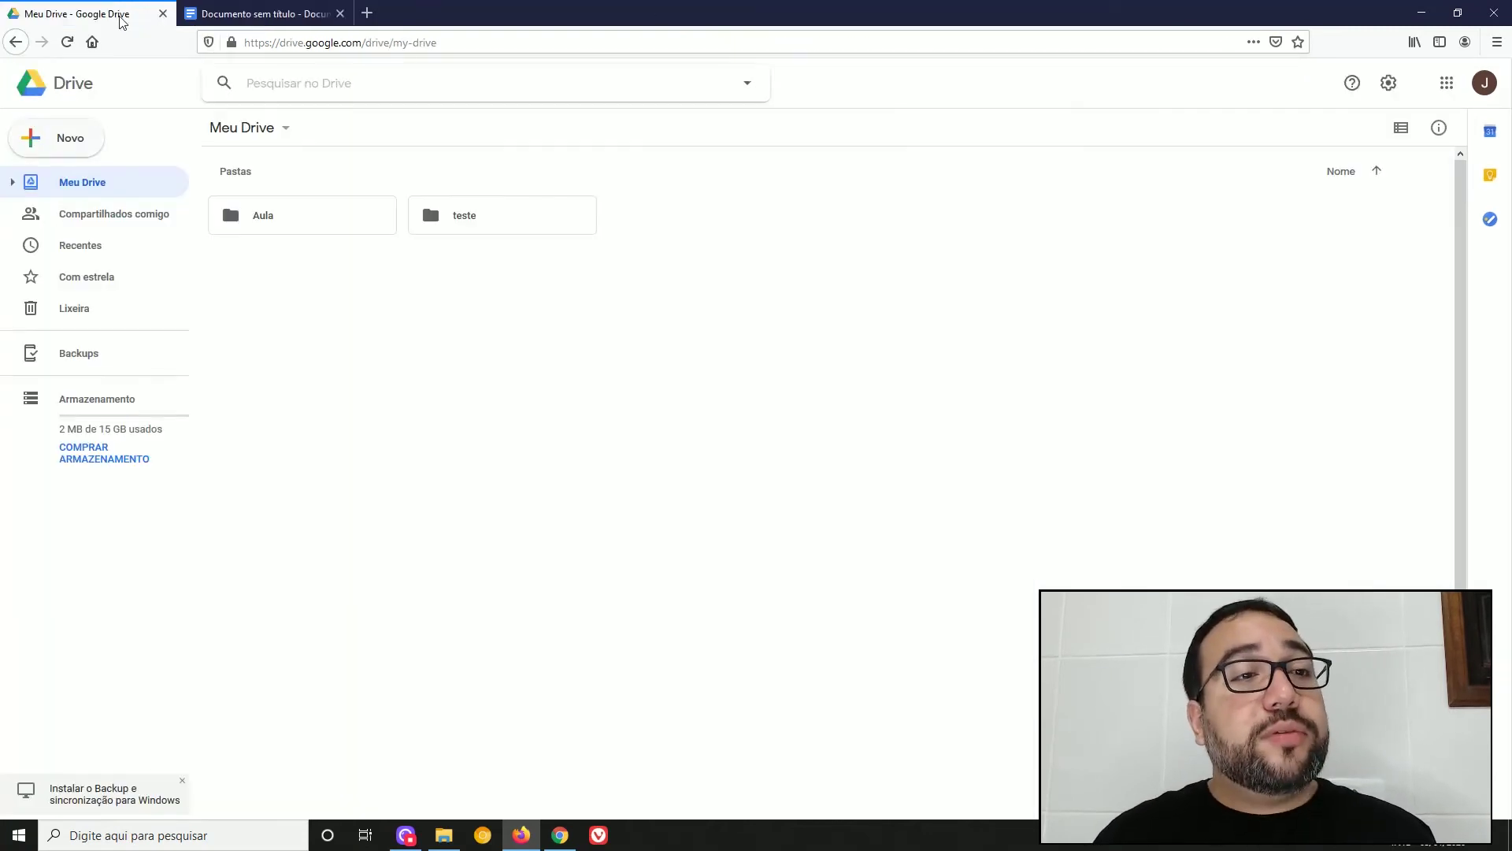
left_click(268, 14)
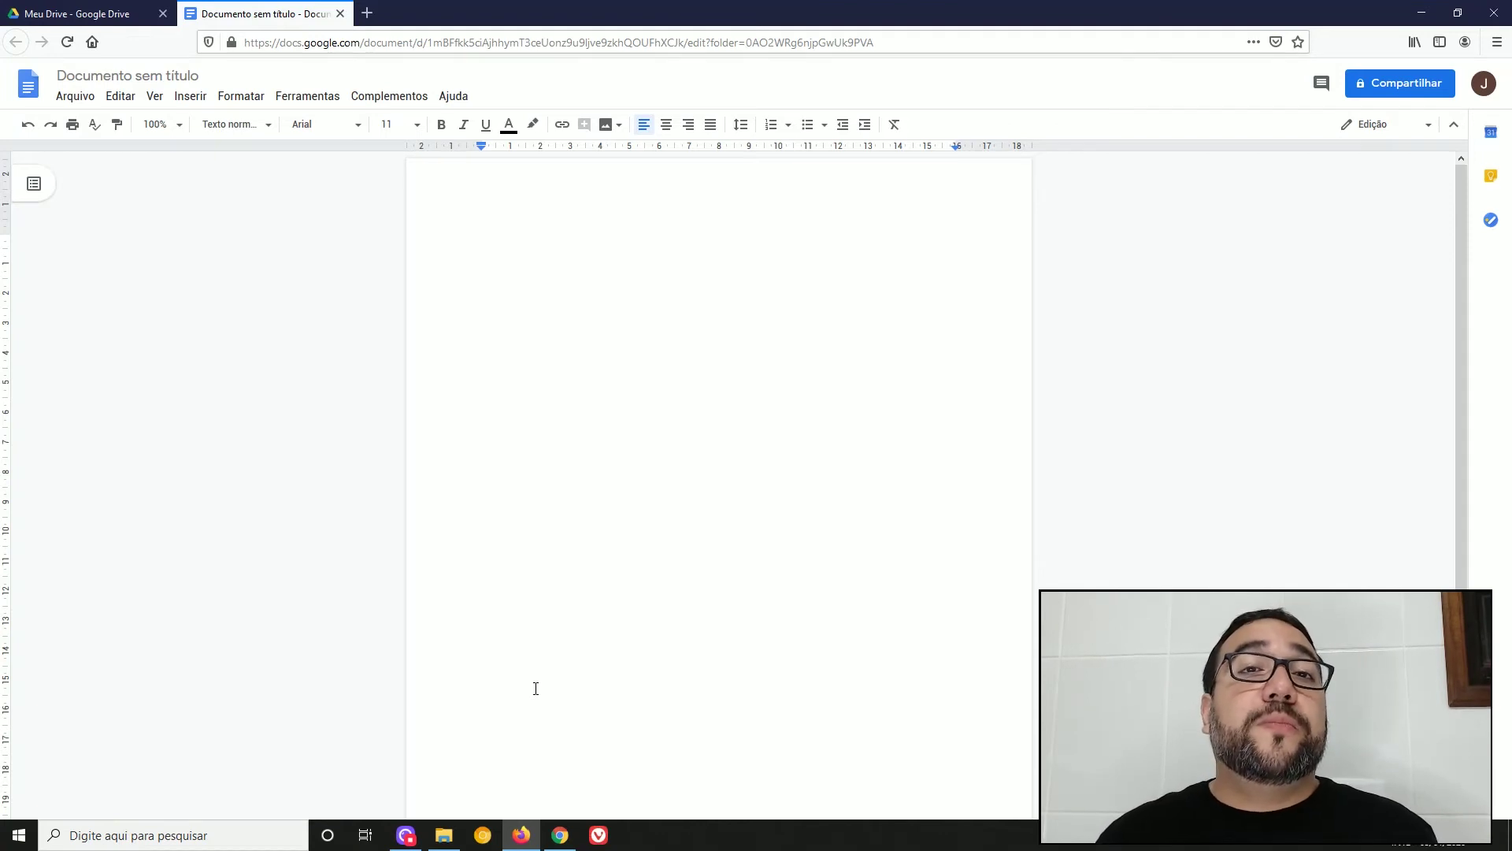
Return to Meu Drive and create a blank Google Sheets spreadsheet there.
left_click(134, 15)
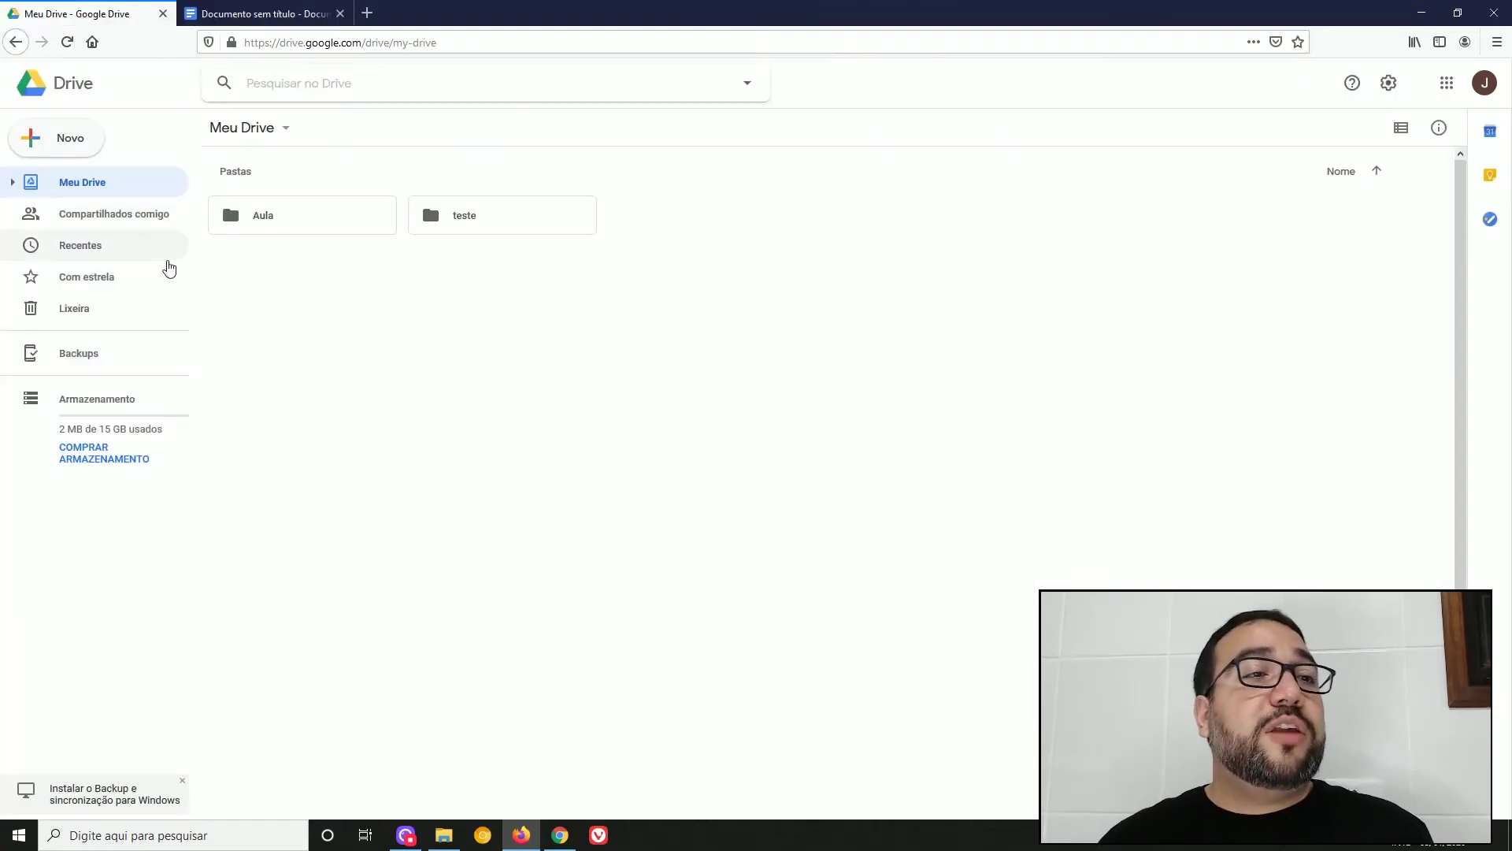
left_click(77, 150)
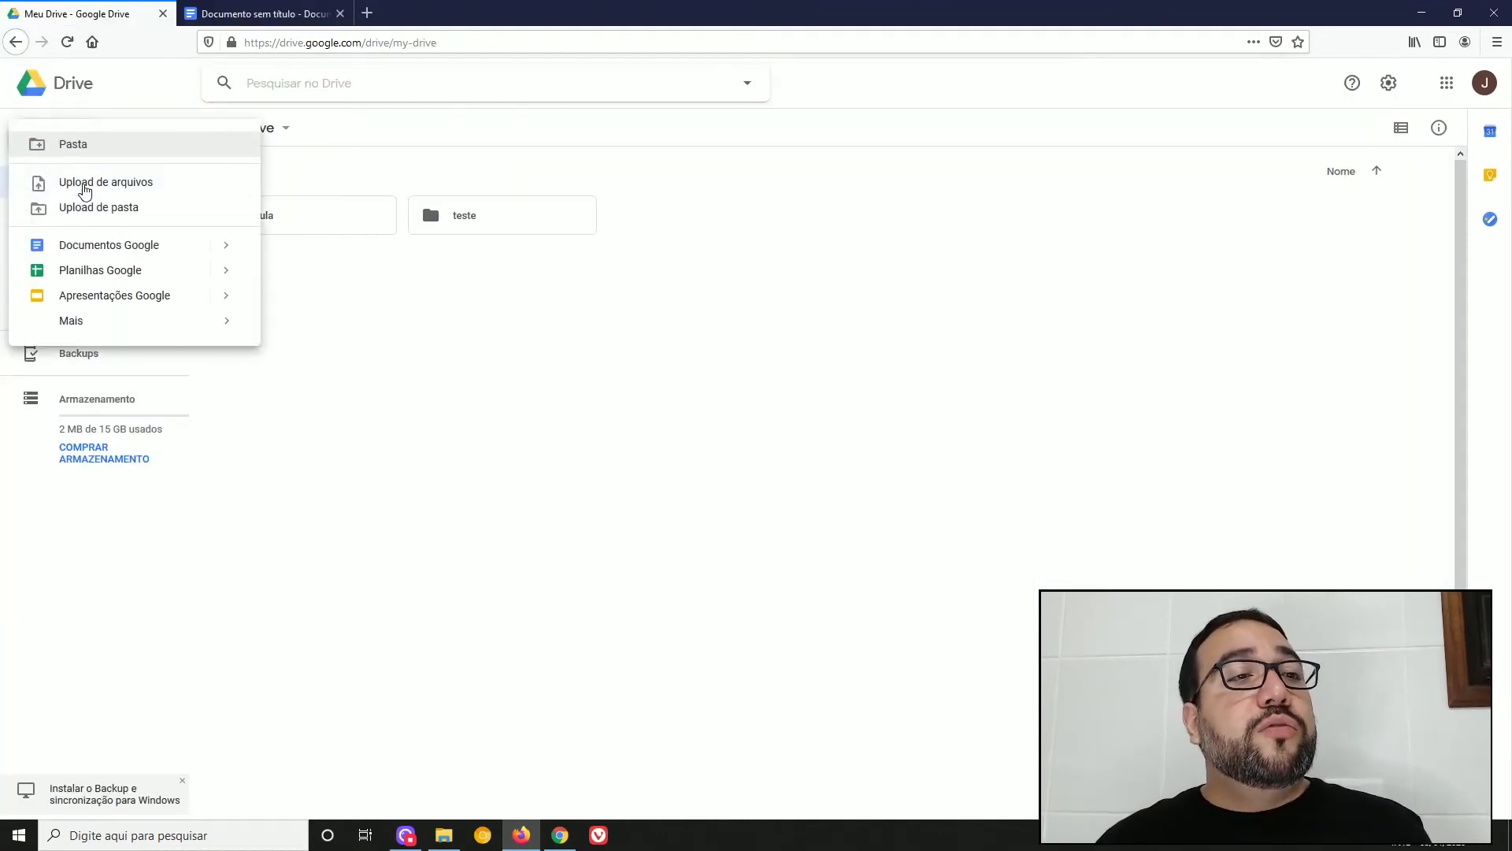
left_click(108, 274)
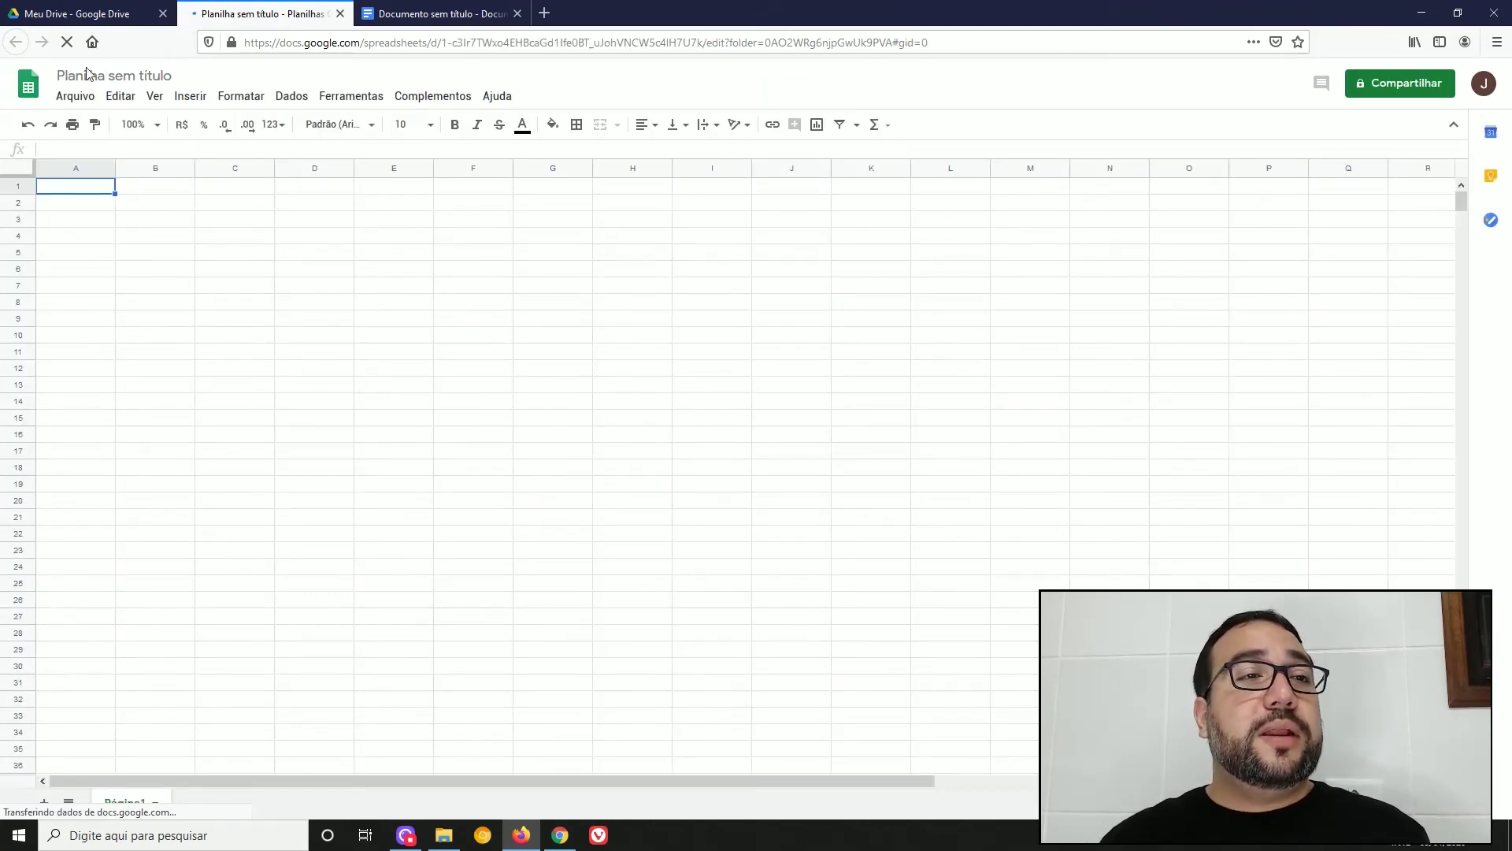
Create a Google Slides presentation in Meu Drive and apply the teal theme decorated with circular charts.
left_click(79, 13)
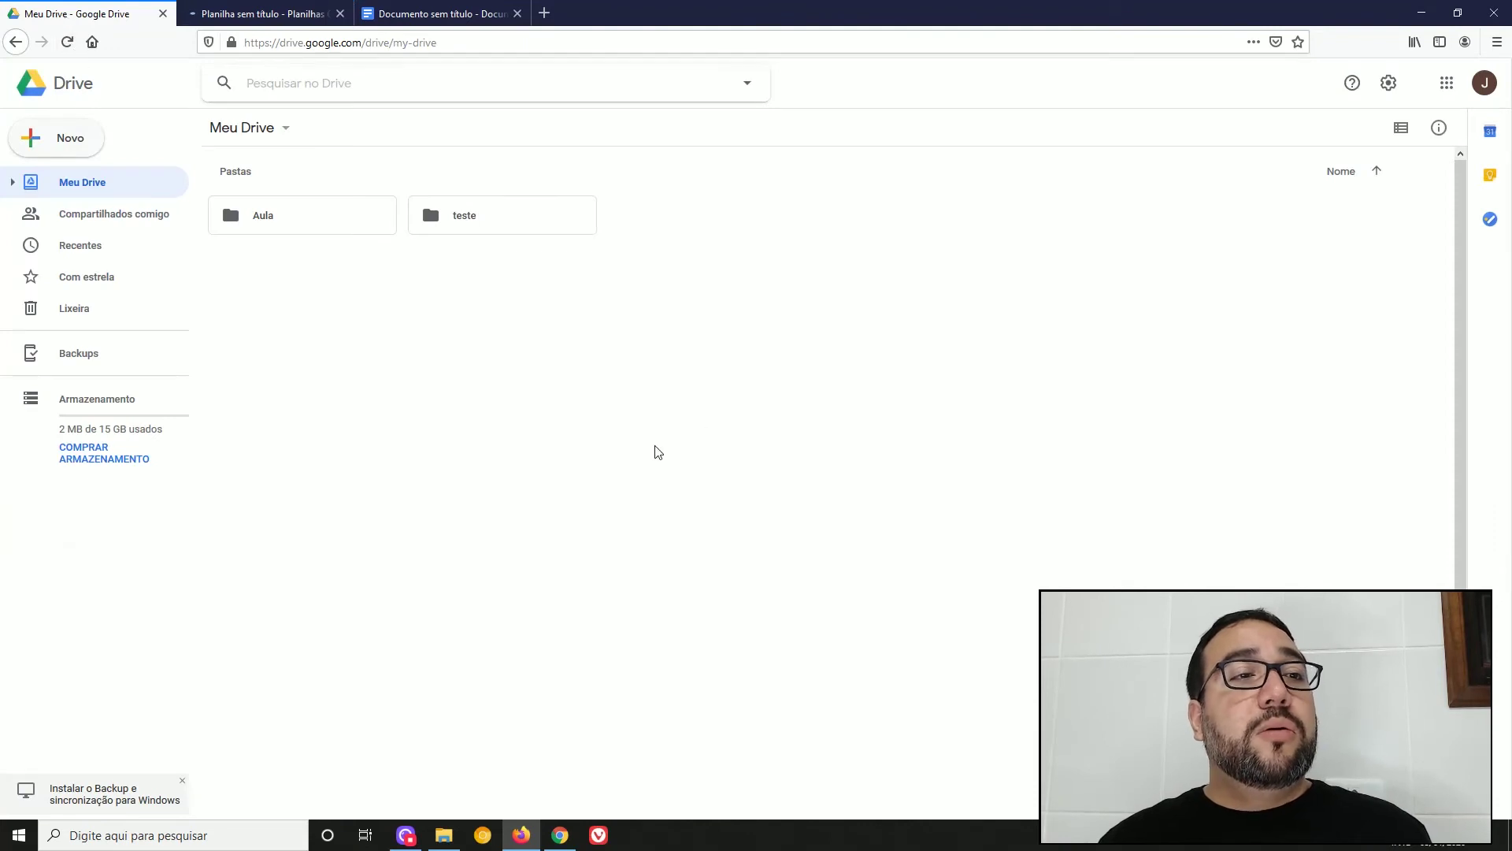
left_click(52, 139)
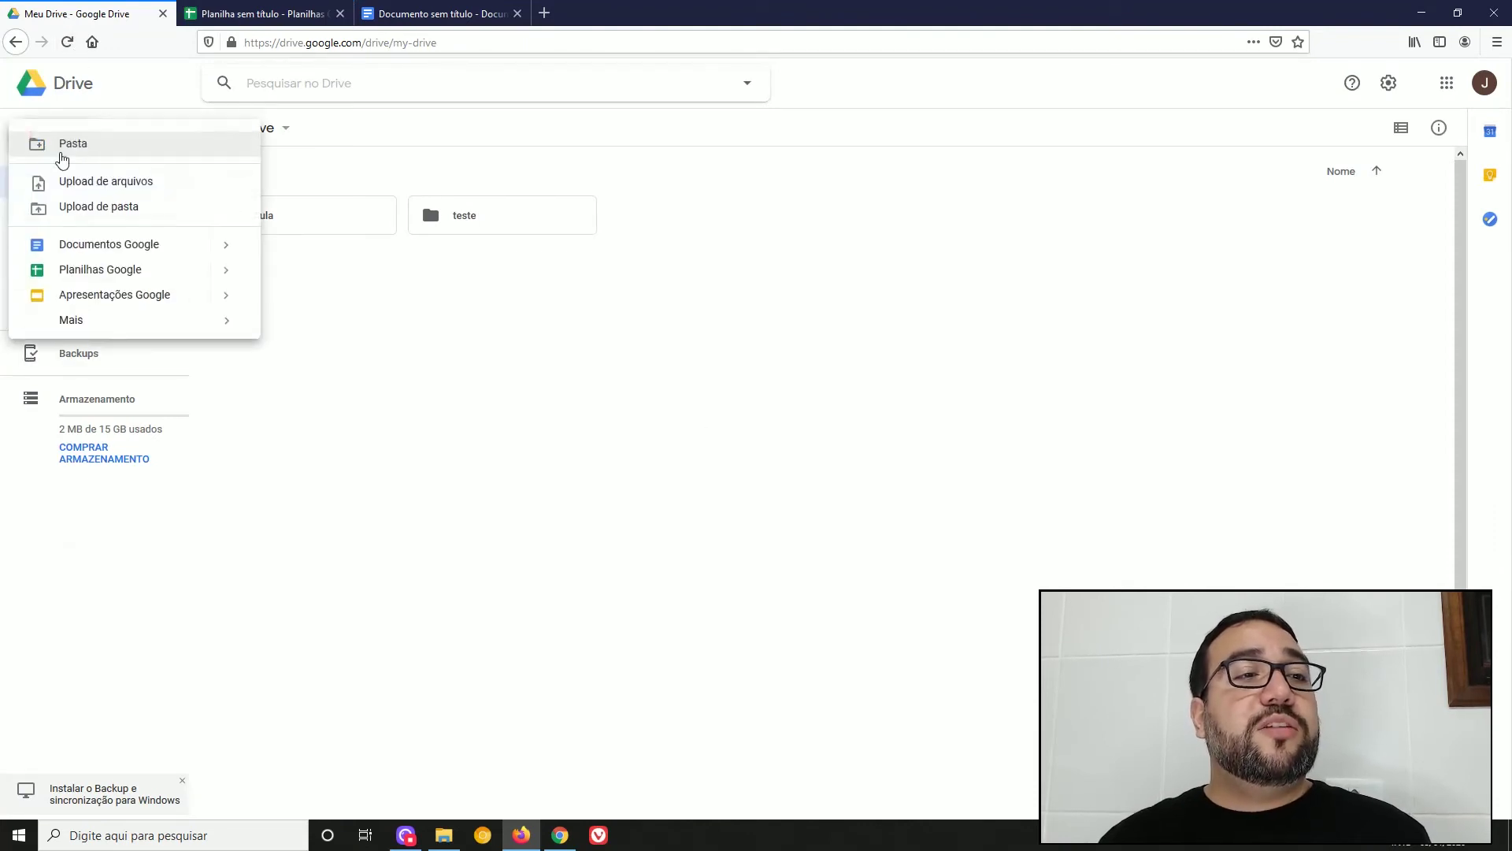
left_click(145, 307)
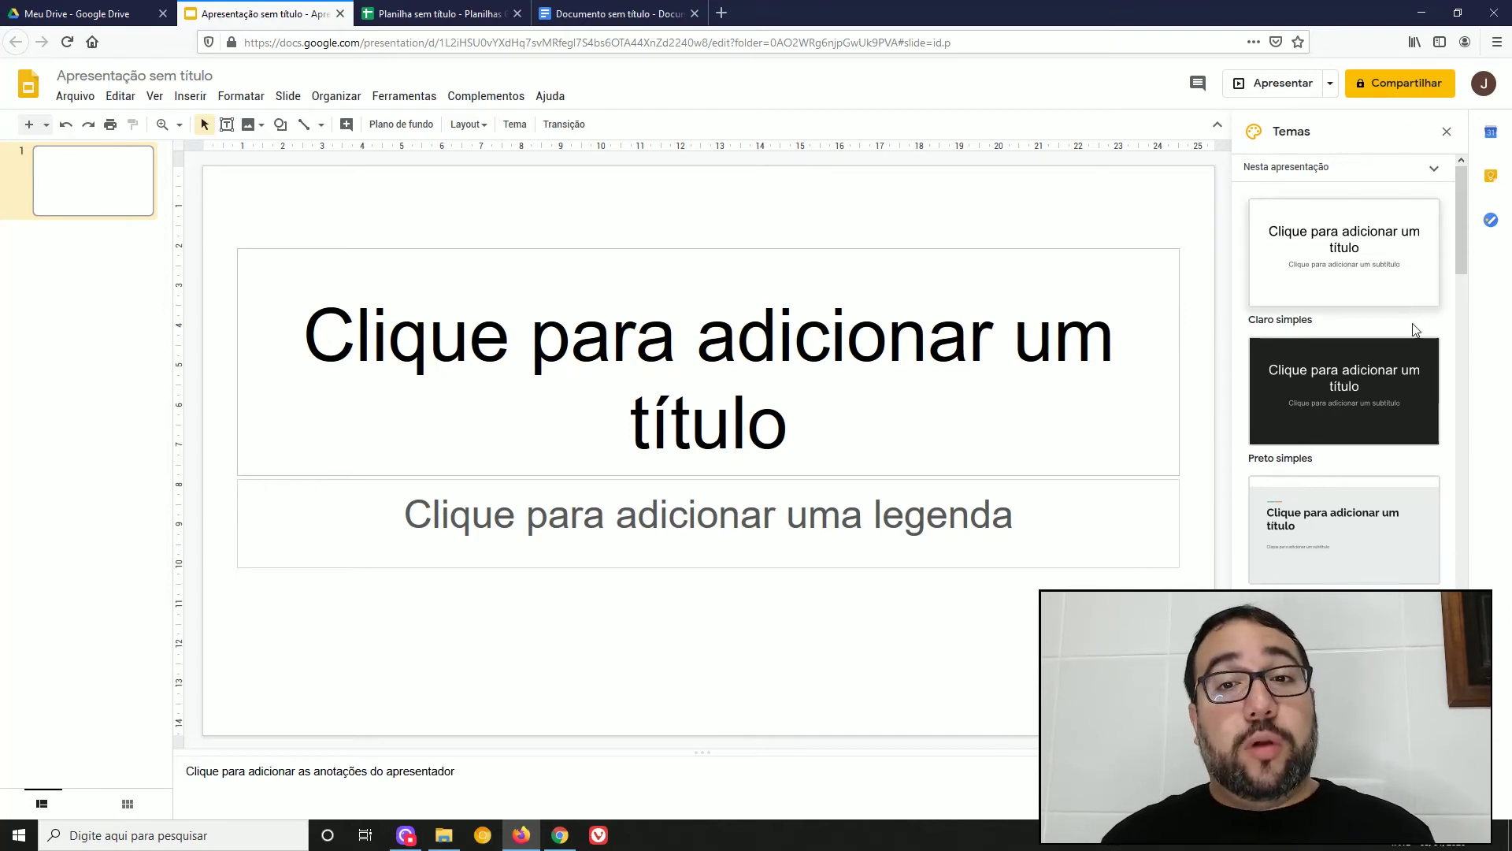
scroll(1414, 331, "down", 3)
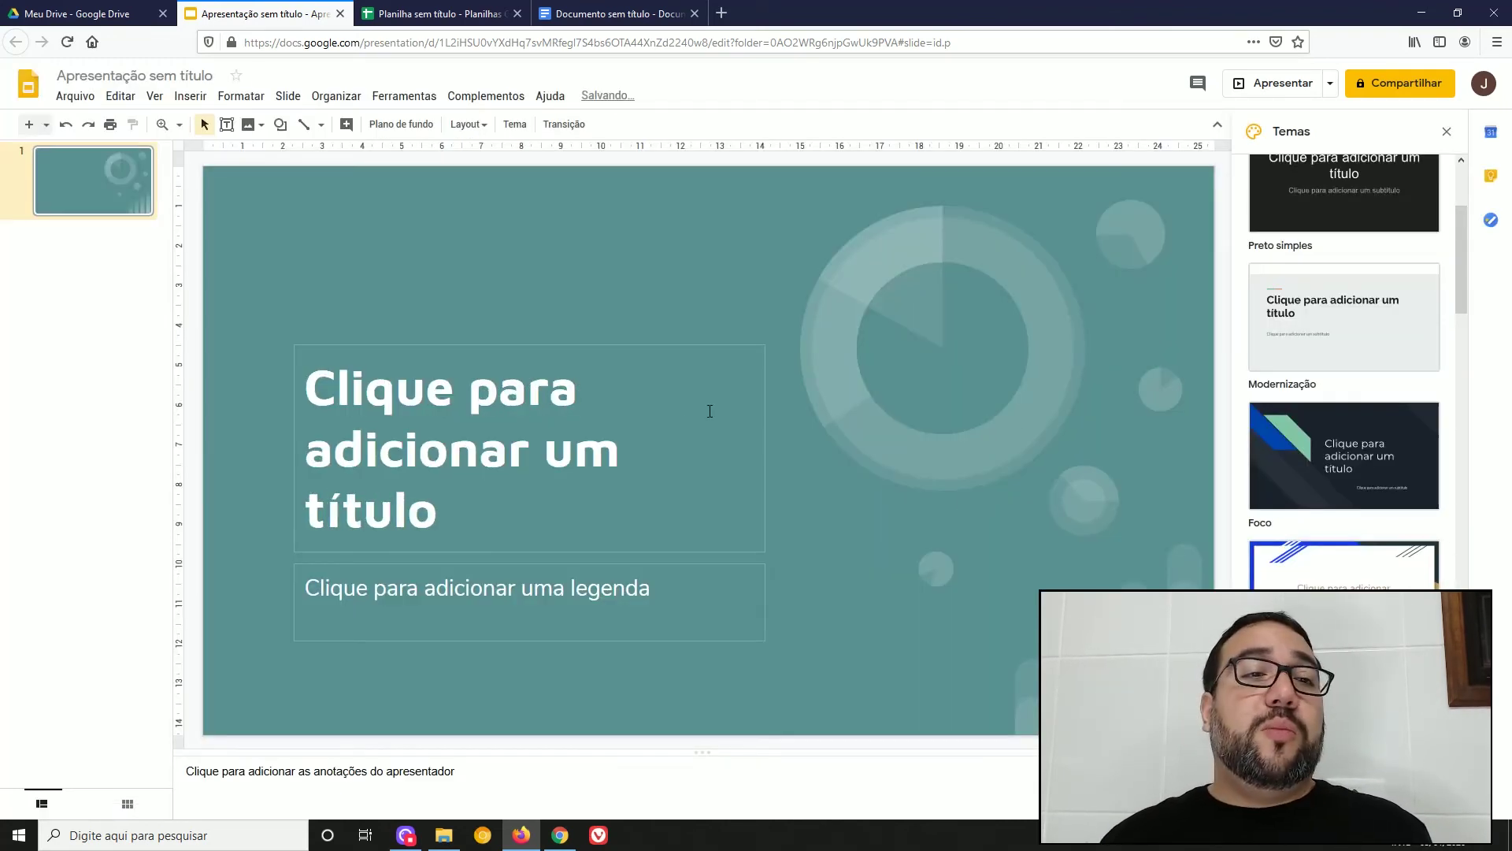
From Meu Drive, examine the additional file types that can be created, including the Google Forms options, and go back to the untitled presentation.
left_click(83, 13)
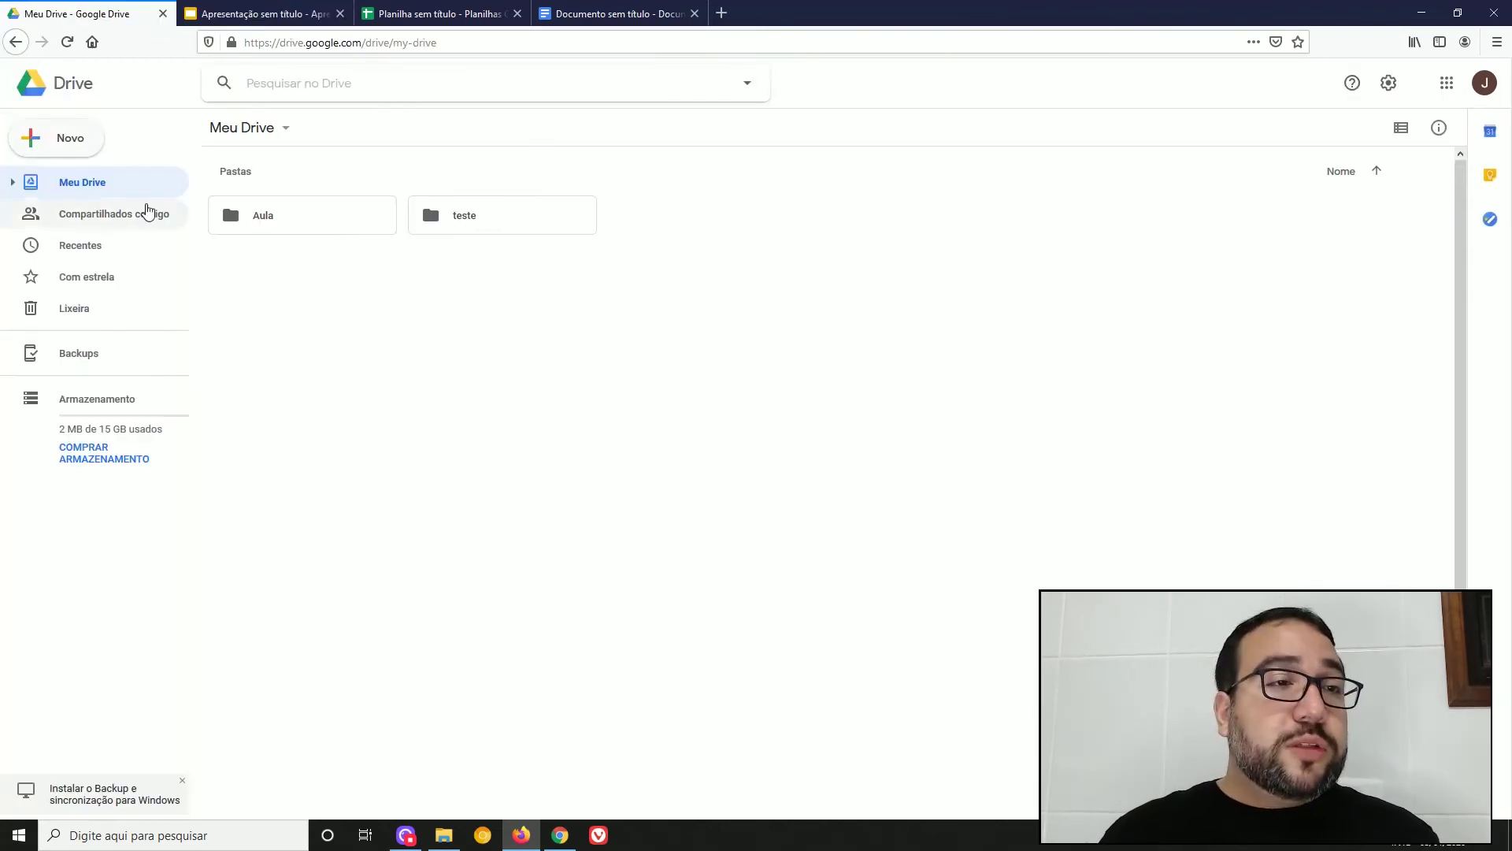
left_click(60, 150)
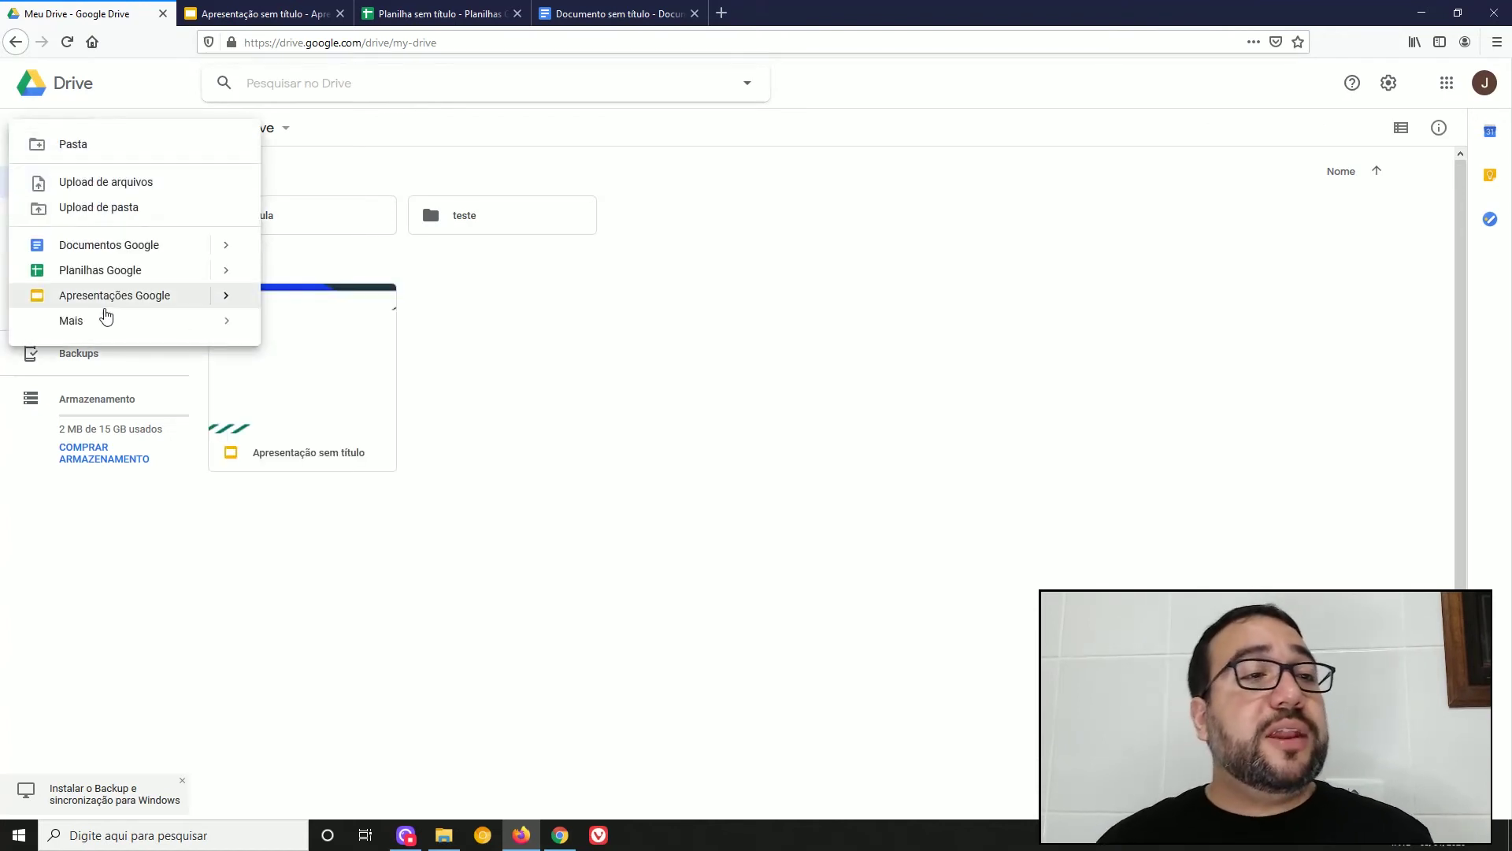
mouse_move(103, 320)
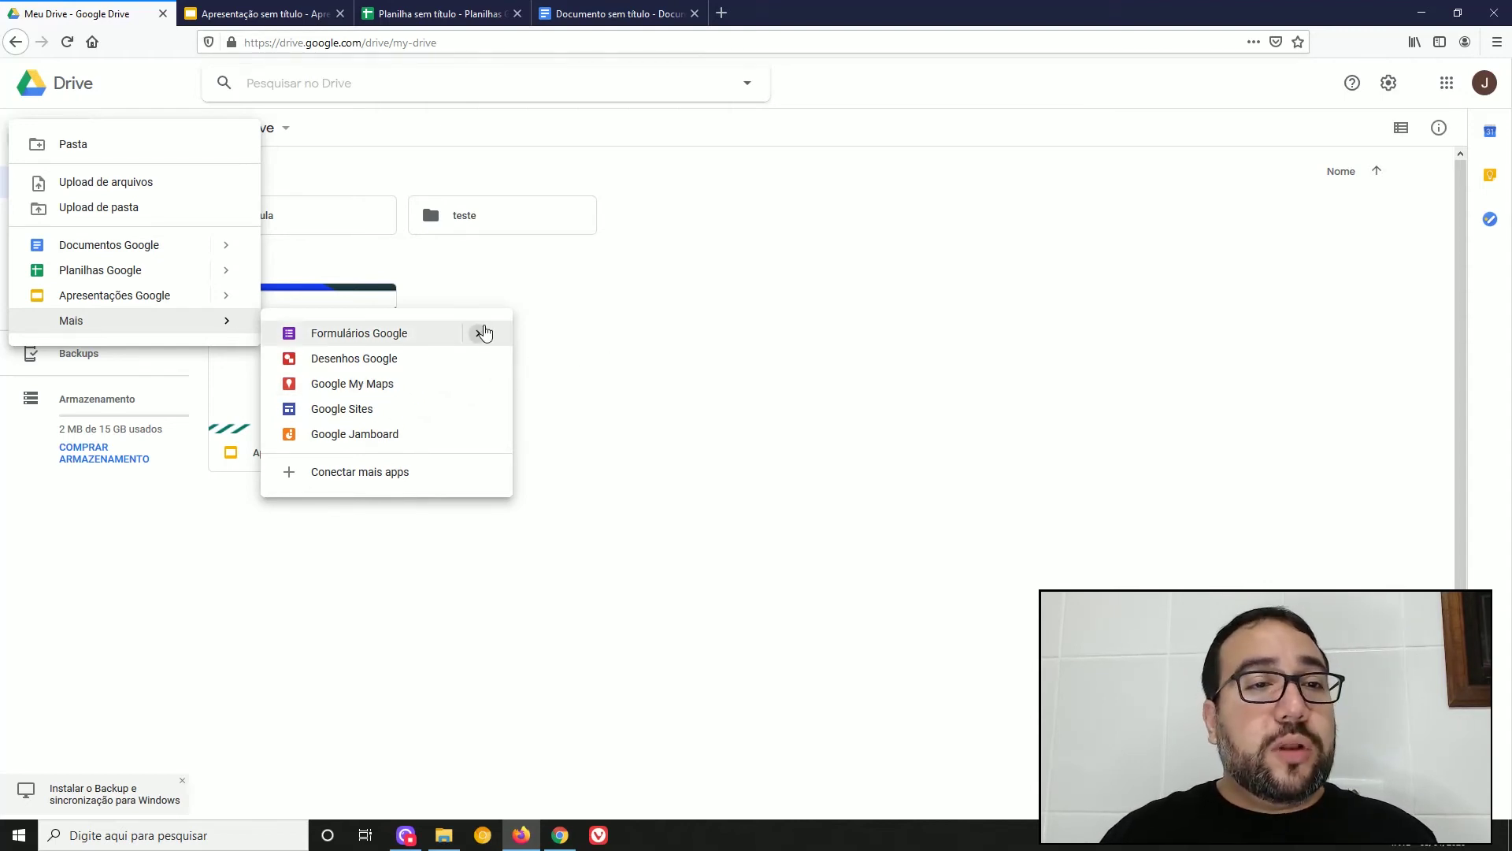
mouse_move(485, 335)
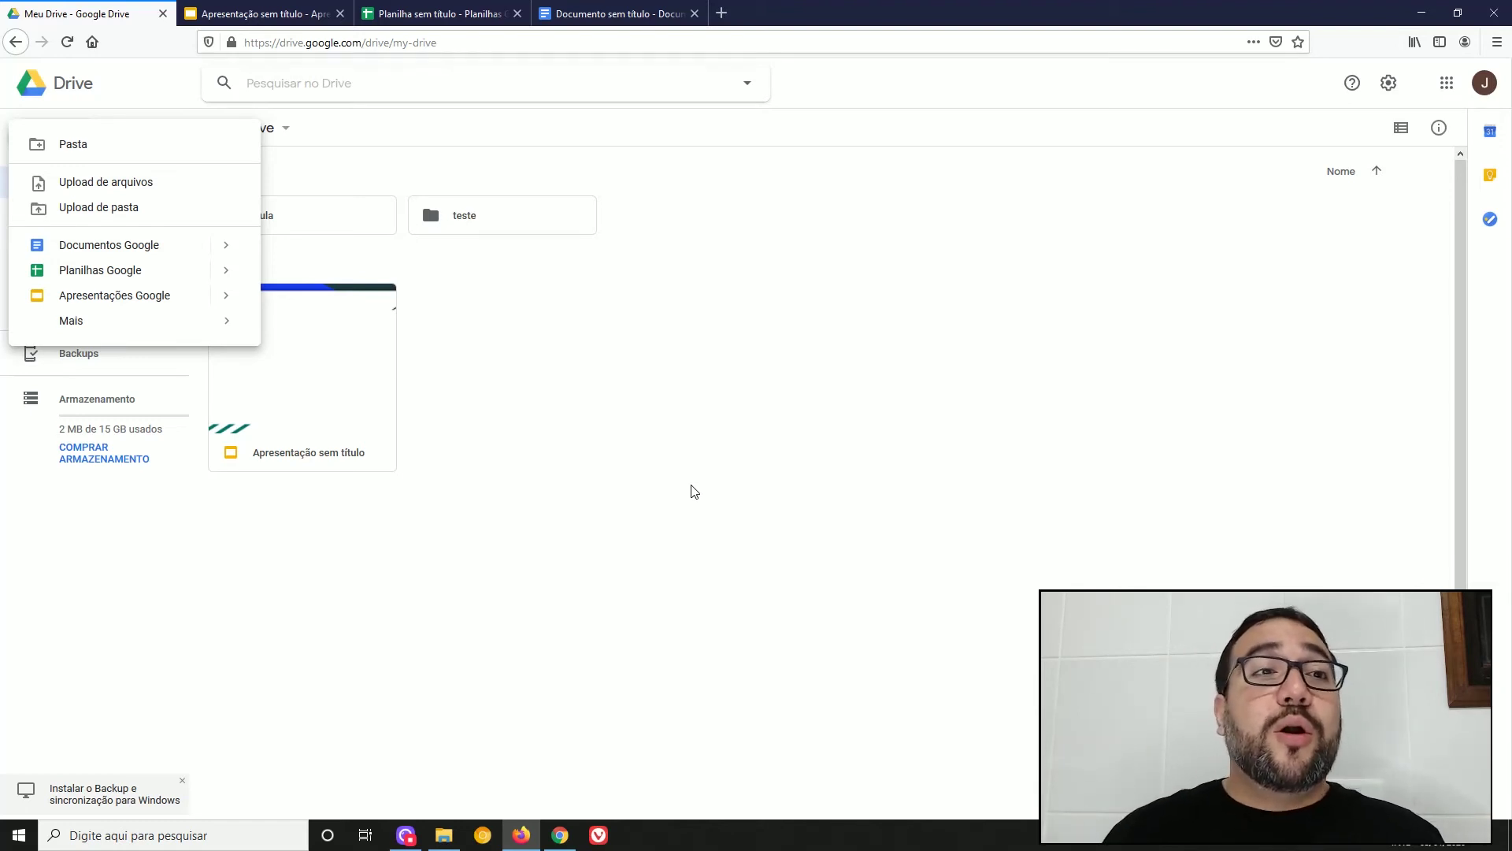
left_click(697, 492)
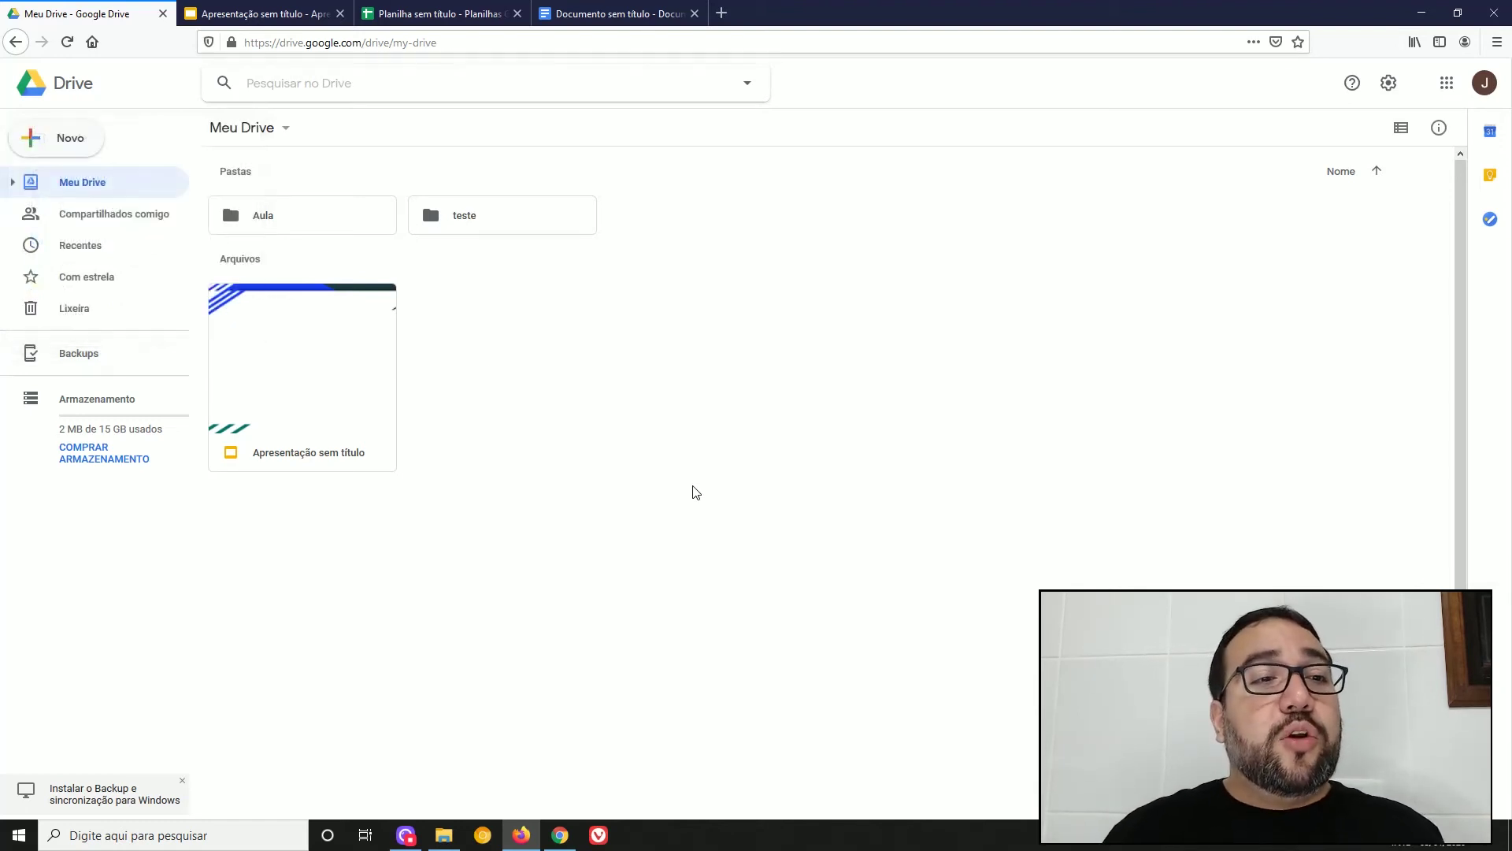
left_click(274, 8)
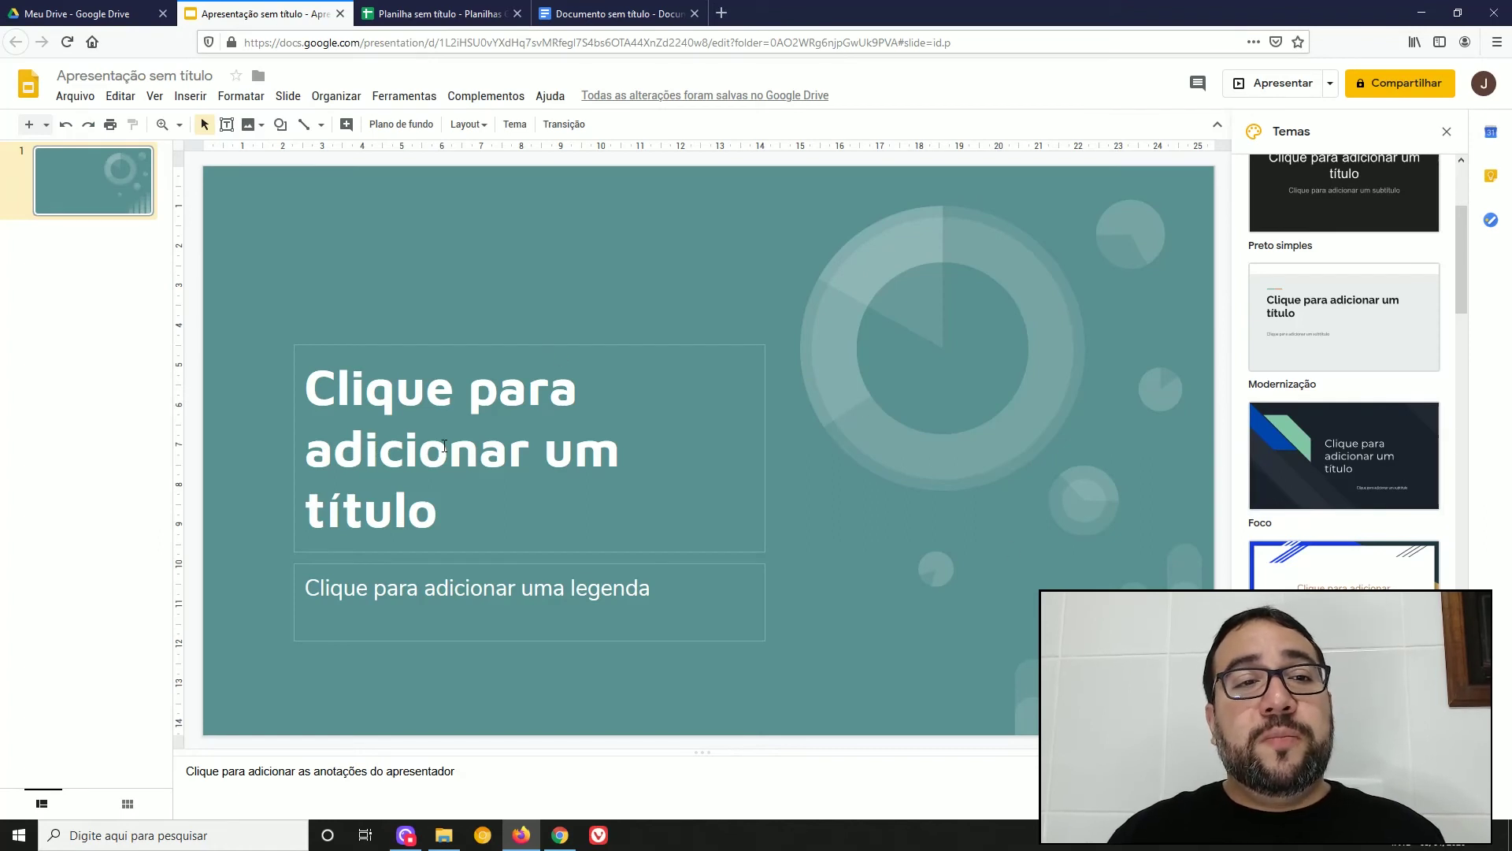